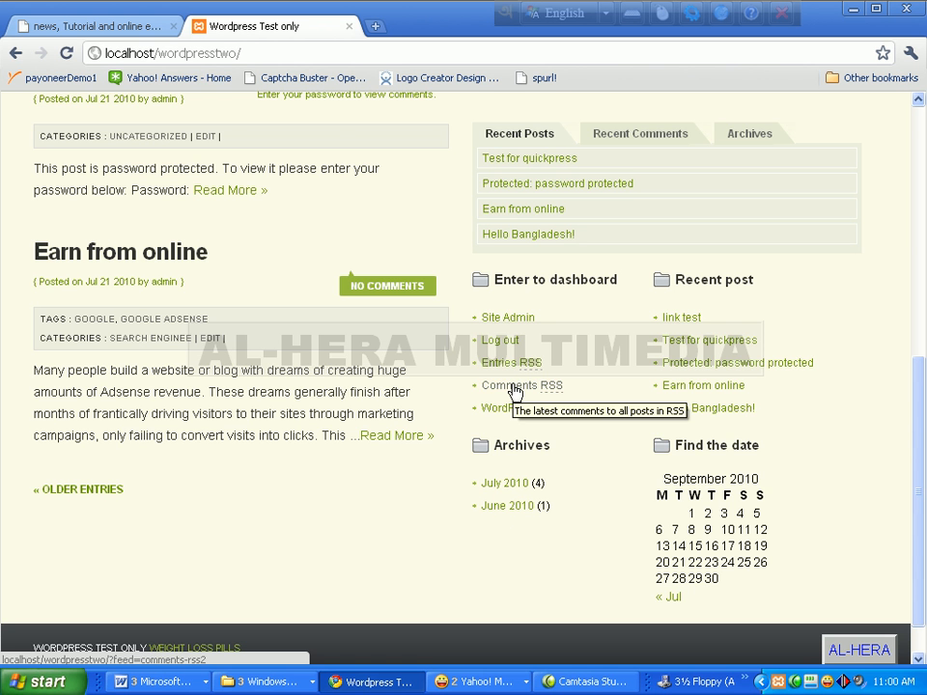
Look over the site's home page sidebar and open Site Admin in a new tab
scroll(512, 391, "up", 5)
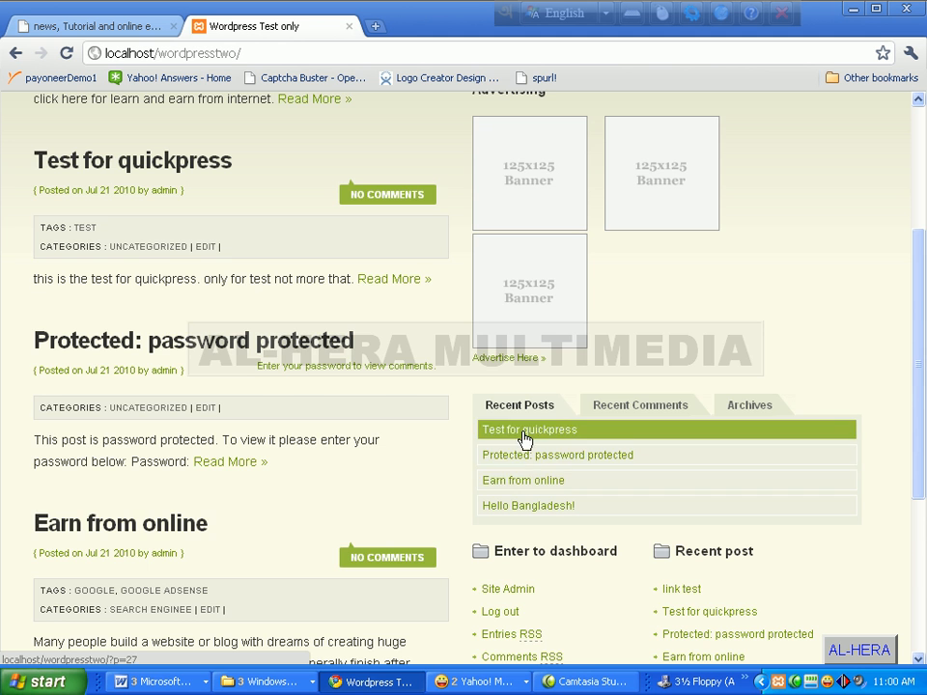
scroll(501, 483, "down", 2)
scroll(494, 500, "down", 2)
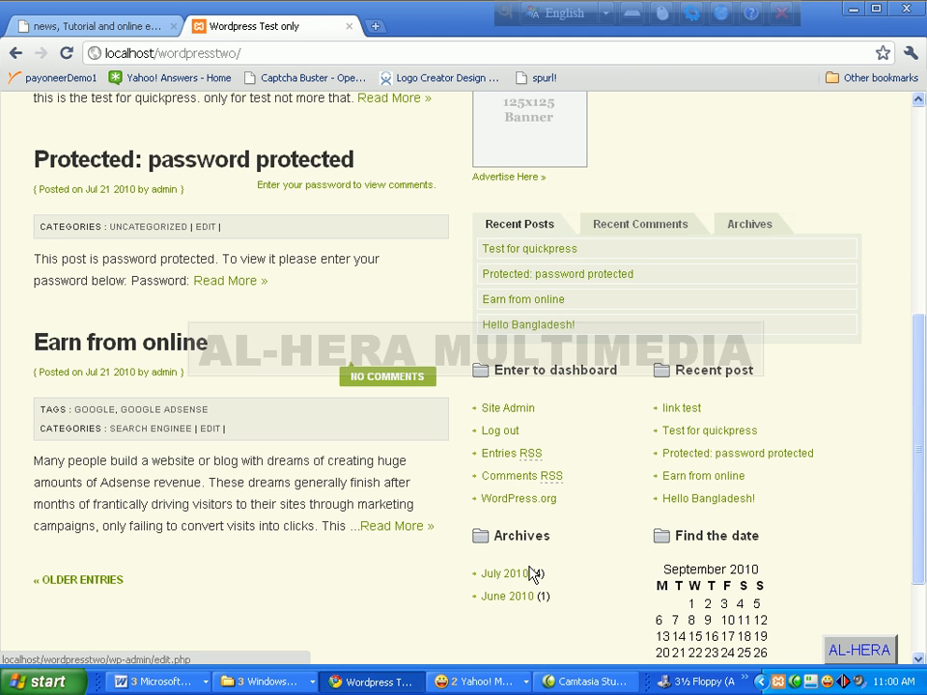
scroll(401, 478, "up", 10)
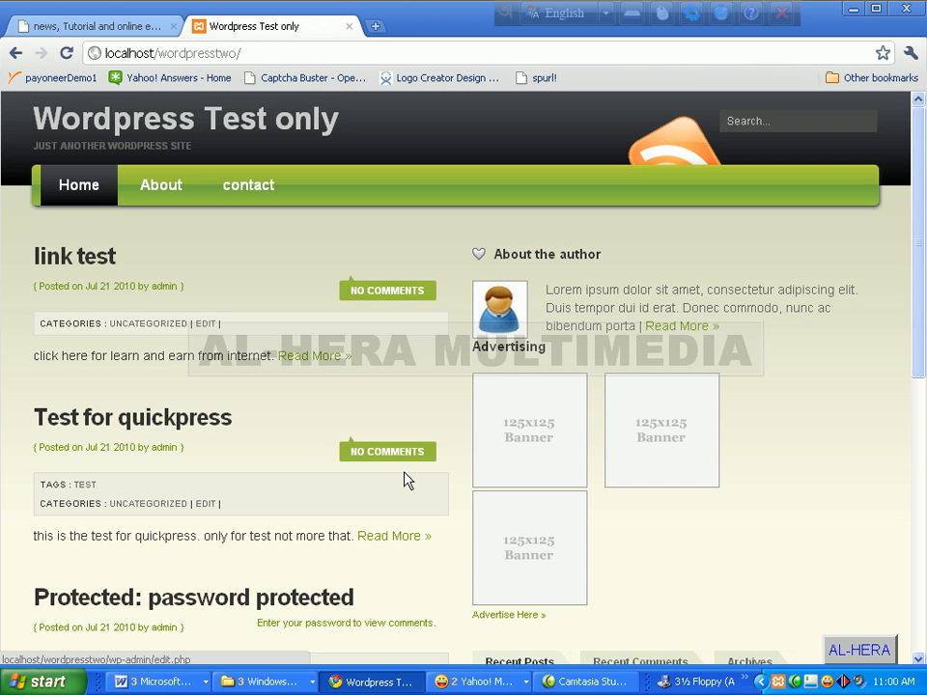
scroll(407, 480, "down", 6)
scroll(585, 516, "down", 4)
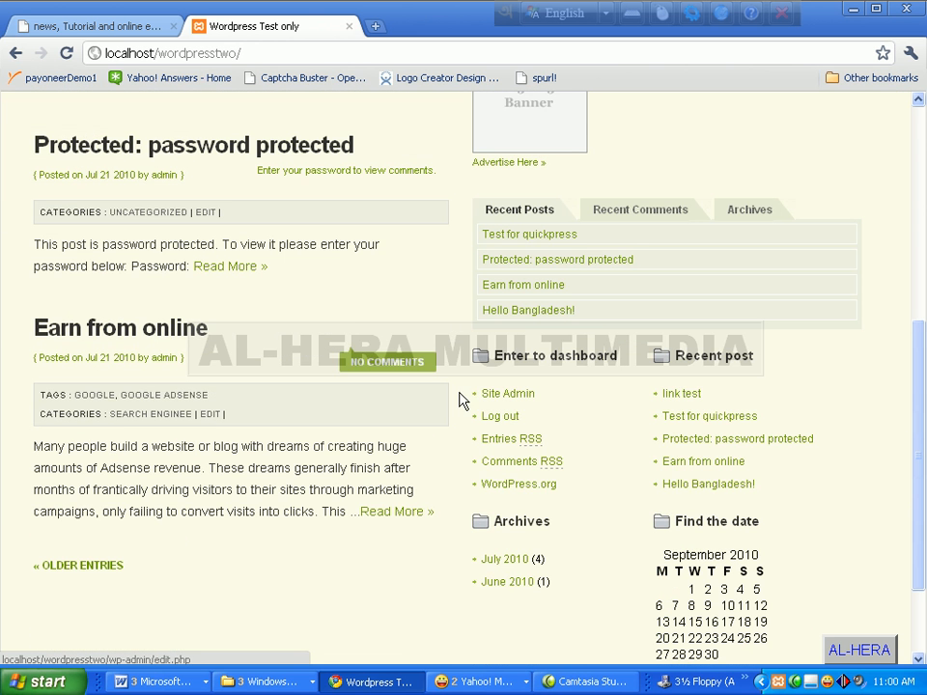
right_click(515, 397)
left_click(546, 407)
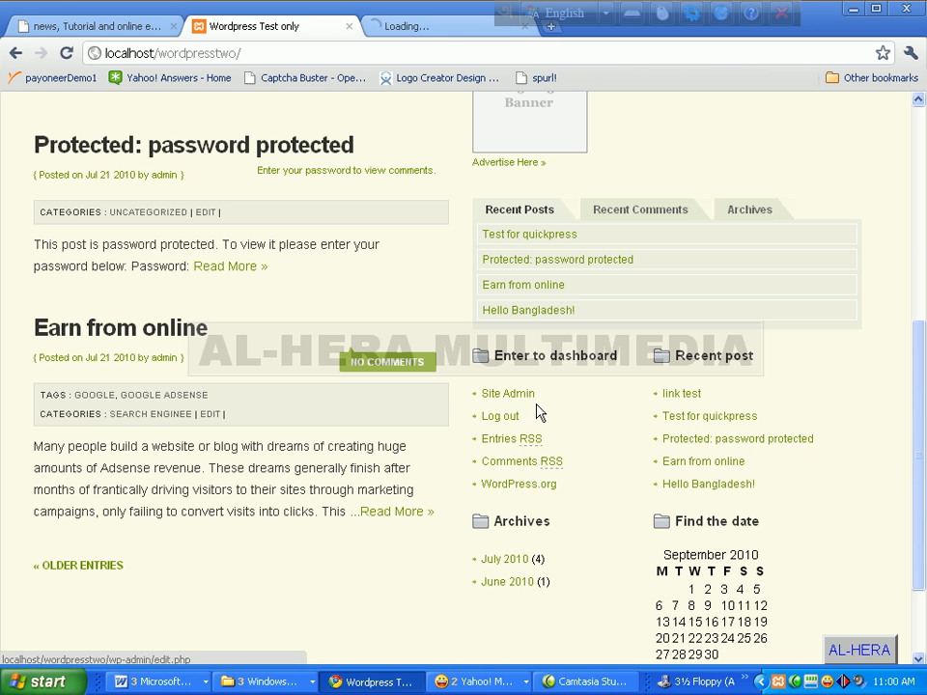
left_click(461, 29)
Open the Widgets page of the admin dashboard and locate the Text widget among the available widgets
scroll(187, 384, "down", 4)
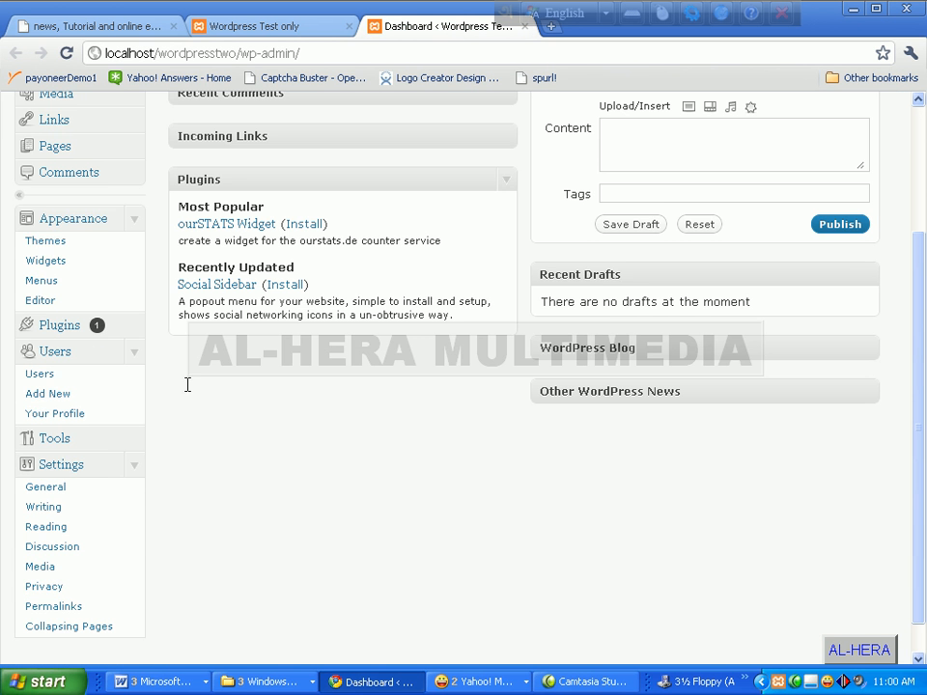
left_click(58, 268)
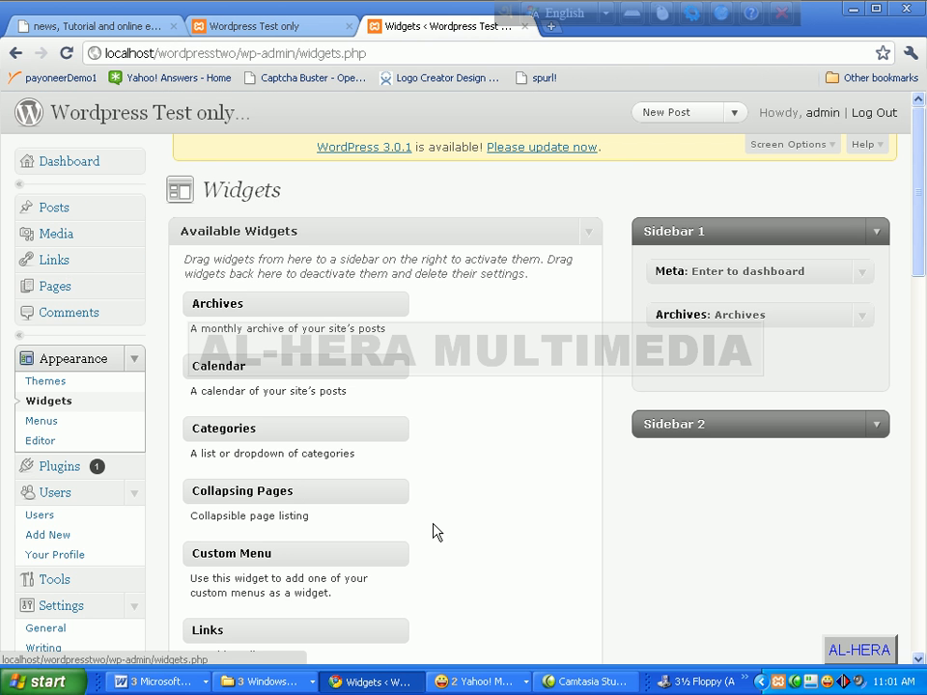
scroll(434, 535, "down", 3)
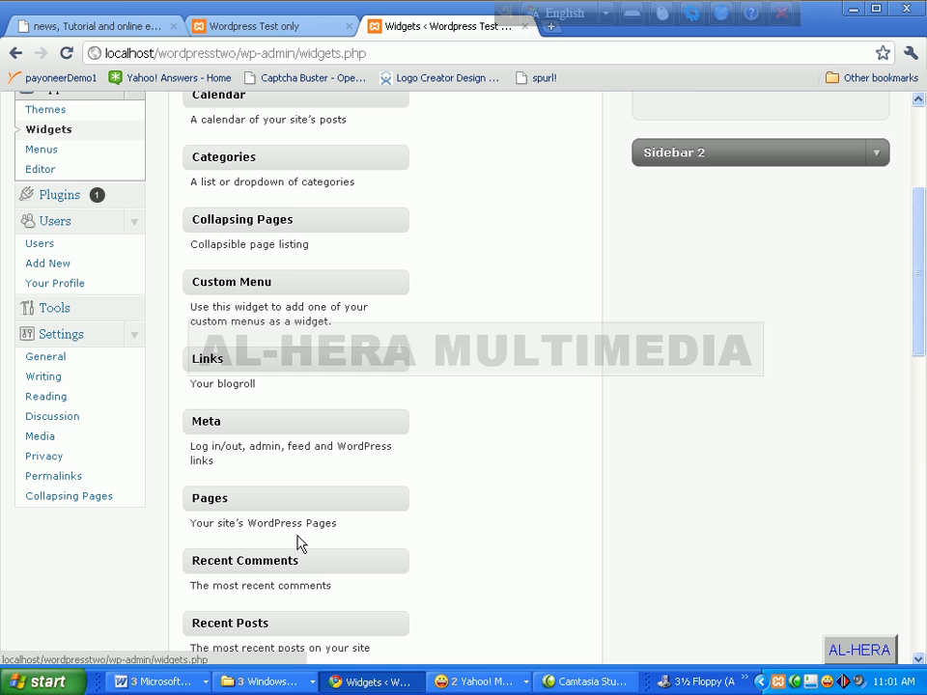
scroll(249, 560, "down", 2)
scroll(256, 566, "down", 2)
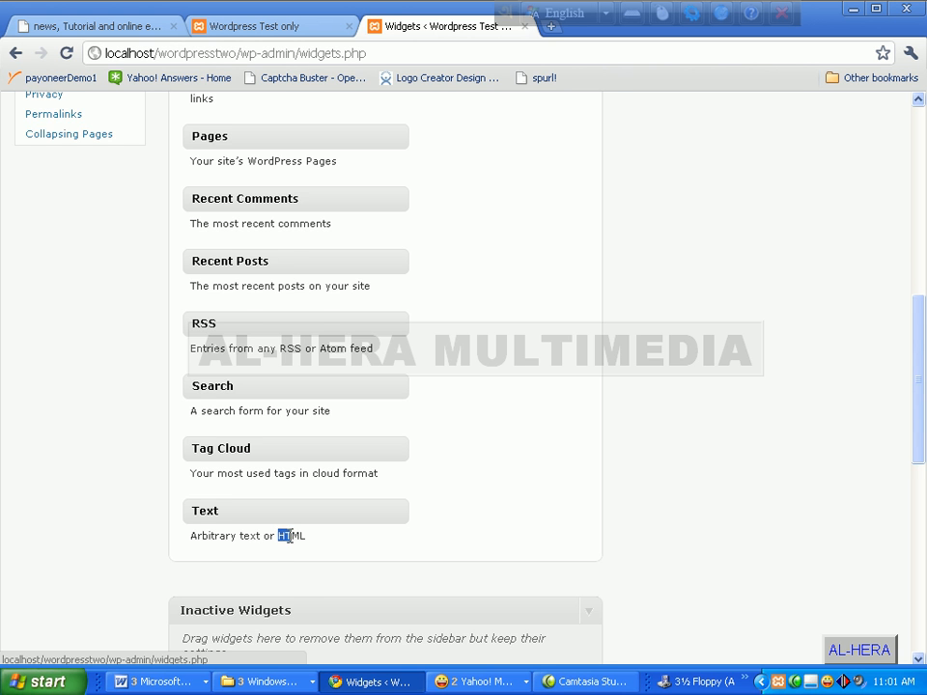
Try to place the Text widget in the sidebar area
left_click_drag(287, 536, 535, 544)
scroll(612, 544, "up", 1)
scroll(422, 549, "down", 1)
left_click_drag(260, 509, 718, 93)
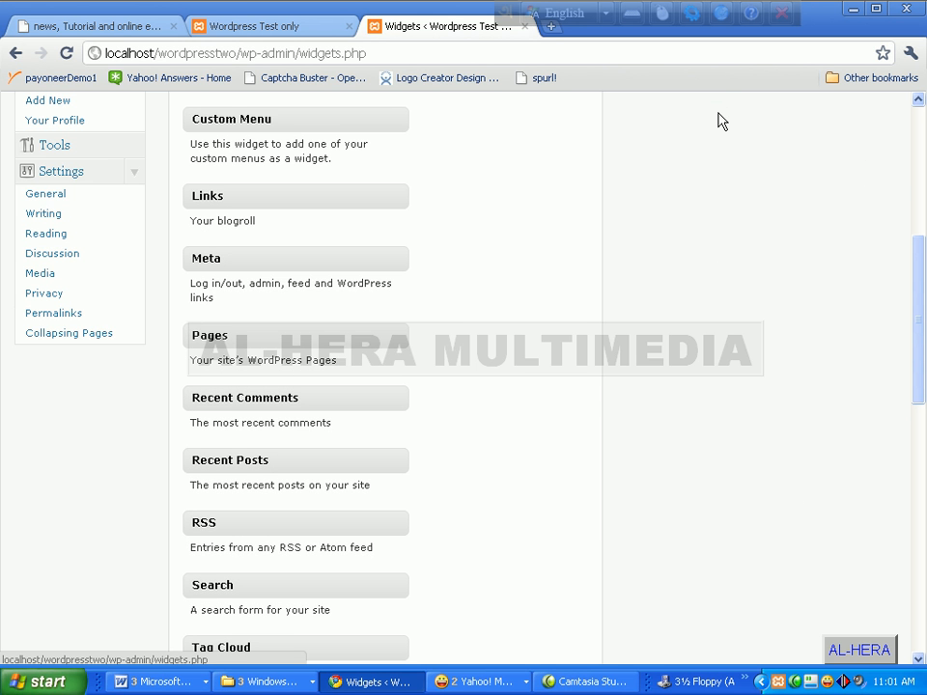
scroll(472, 447, "down", 3)
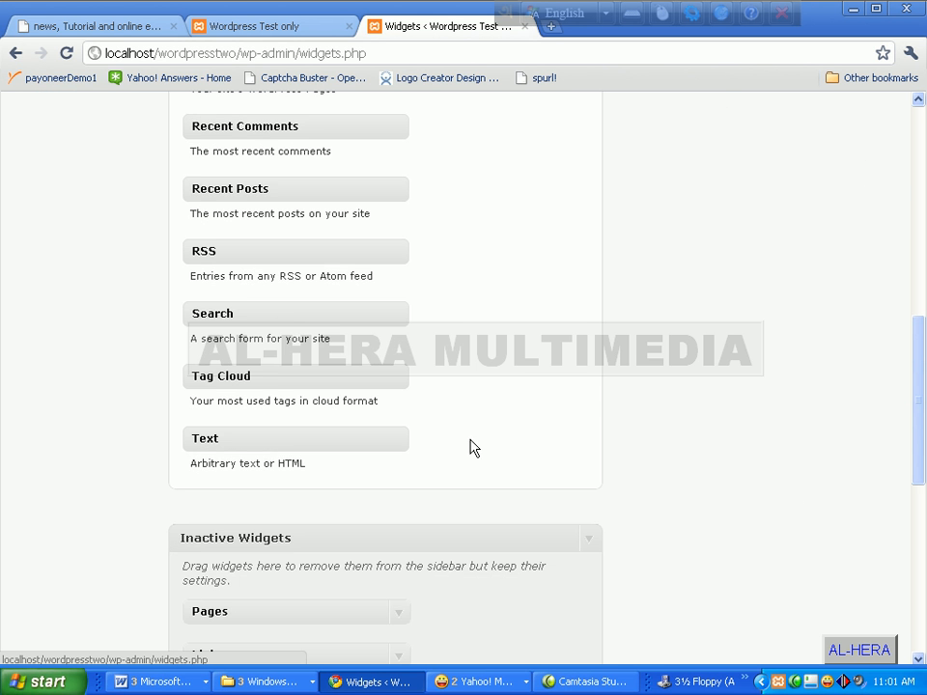
left_click_drag(261, 438, 703, 129)
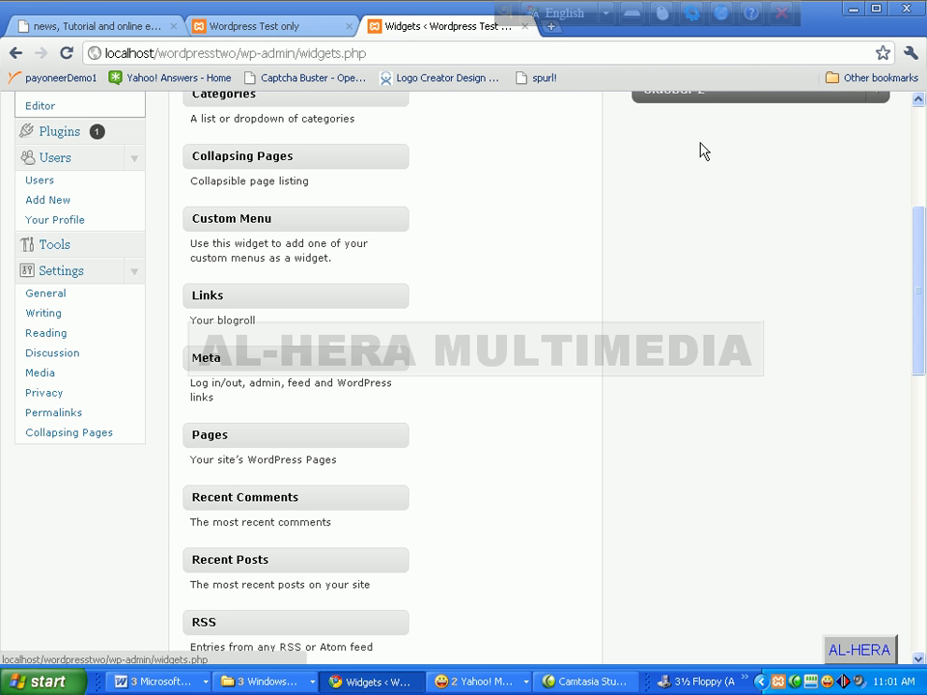
Expand Sidebar 2 and compare the assigned widgets with the sidebar on the site's home page
scroll(800, 201, "up", 3)
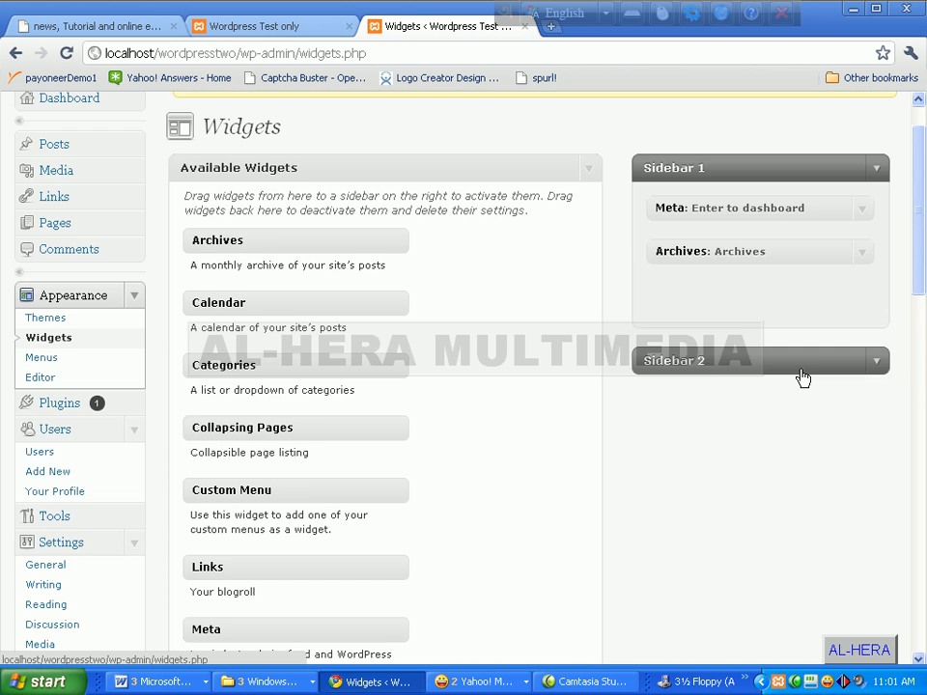
left_click(877, 365)
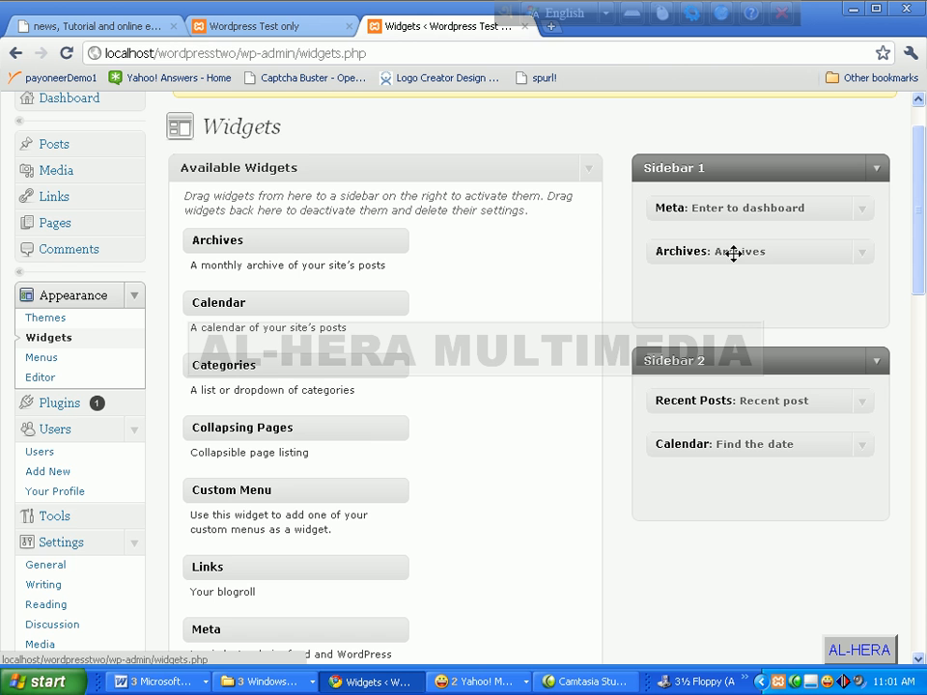
left_click(260, 28)
scroll(754, 552, "down", 2)
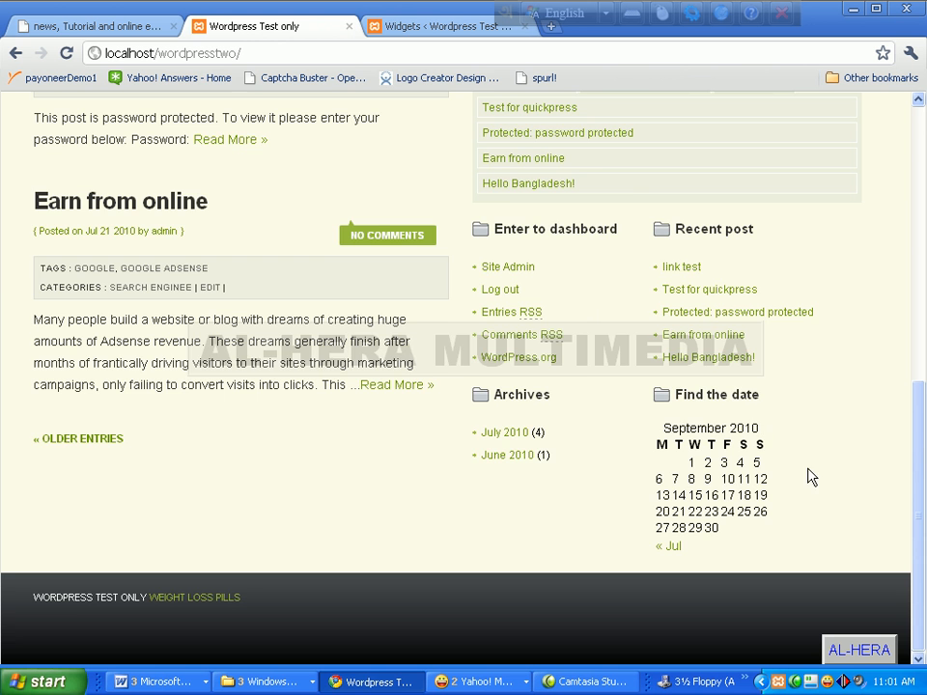
scroll(809, 468, "up", 4)
scroll(801, 449, "up", 3)
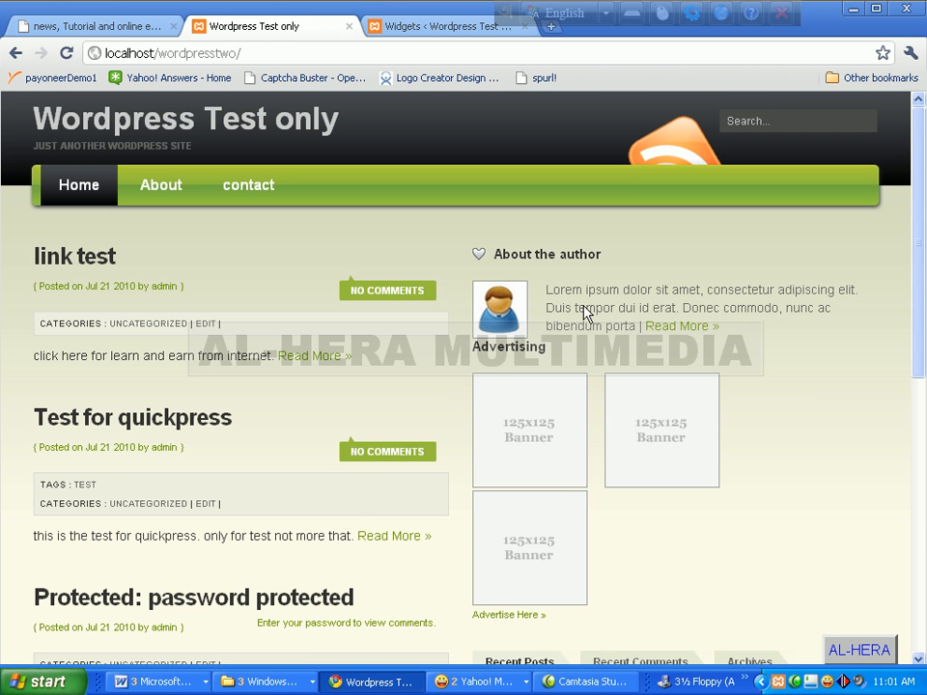
Add a Text widget below Calendar in Sidebar 2 and title it "Youtube video"
left_click(460, 29)
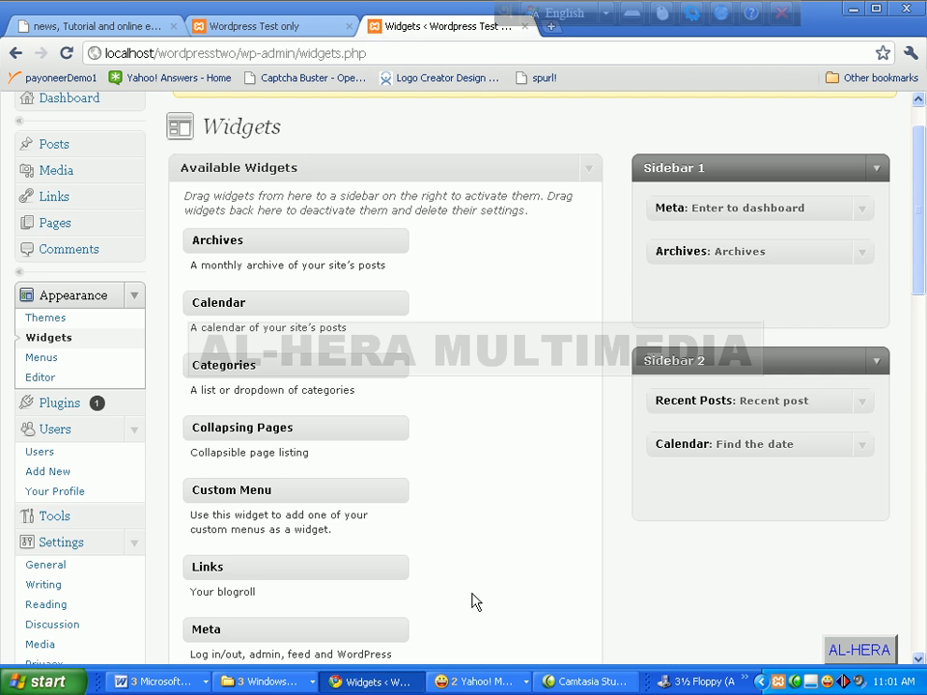
scroll(463, 596, "down", 6)
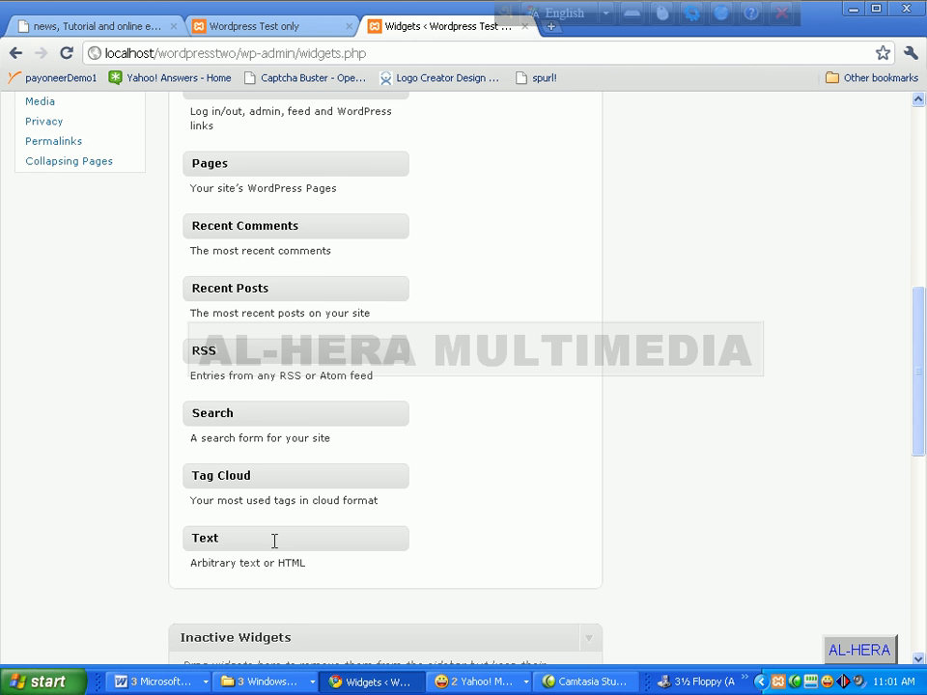
left_click_drag(273, 541, 740, 251)
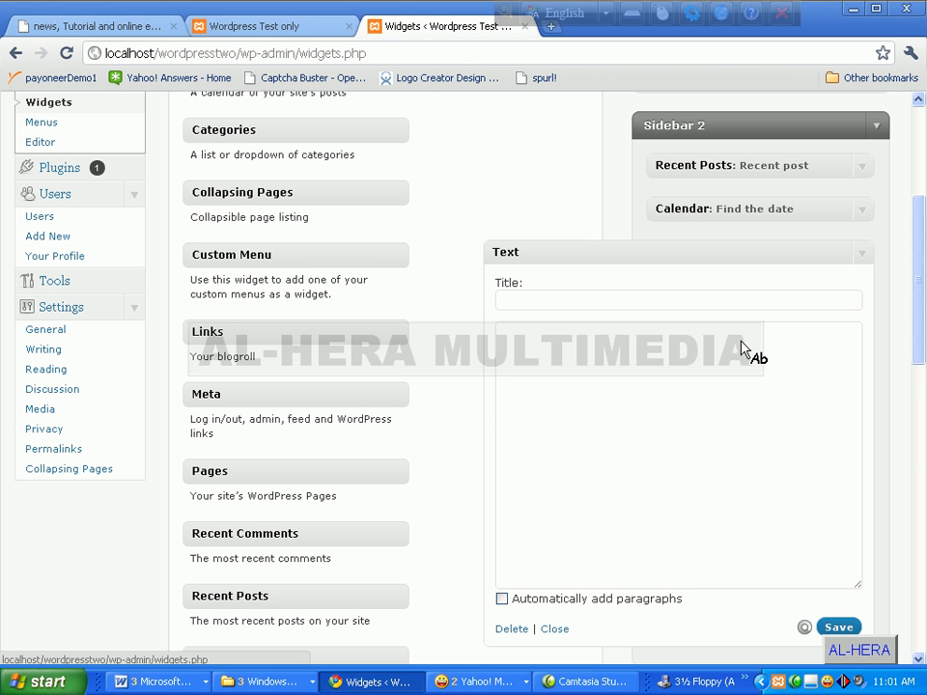
left_click(590, 302)
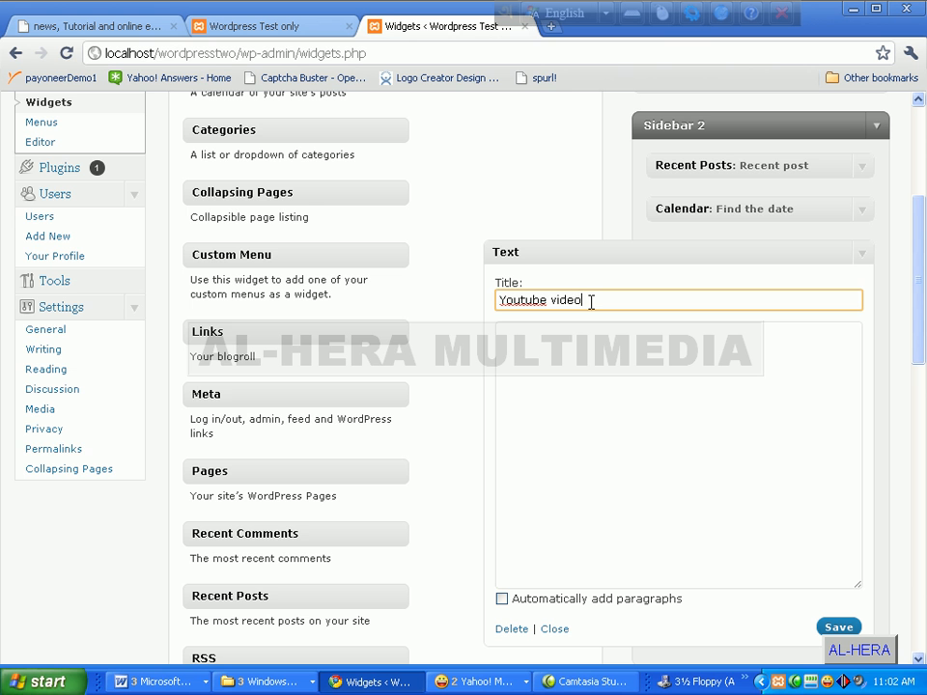
left_click(601, 394)
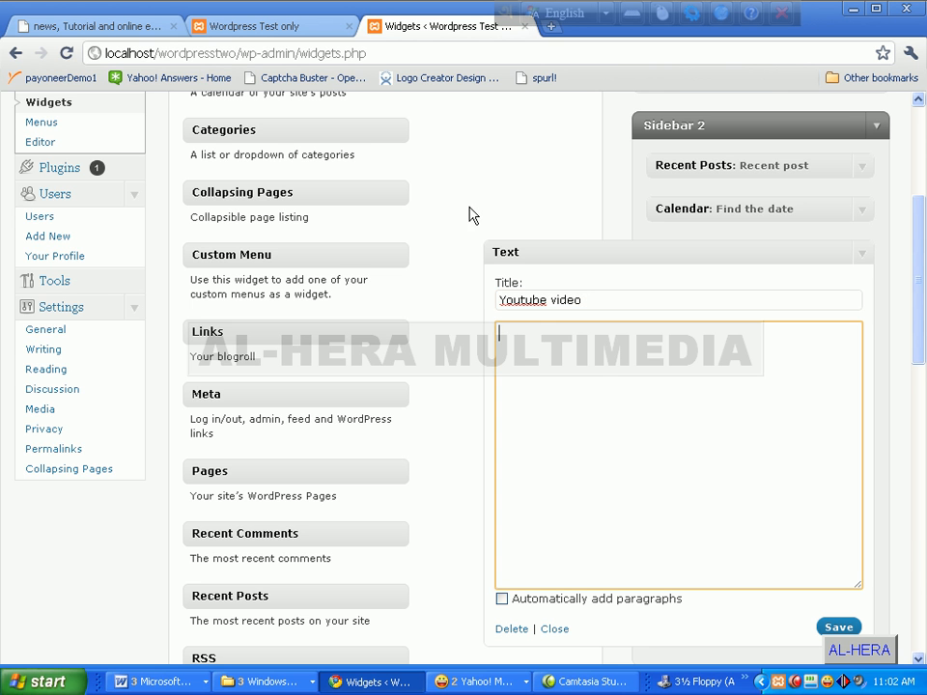
Open youtube.com in a new tab and open the video "C'est une série abrégée!"
key("ctrl+t")
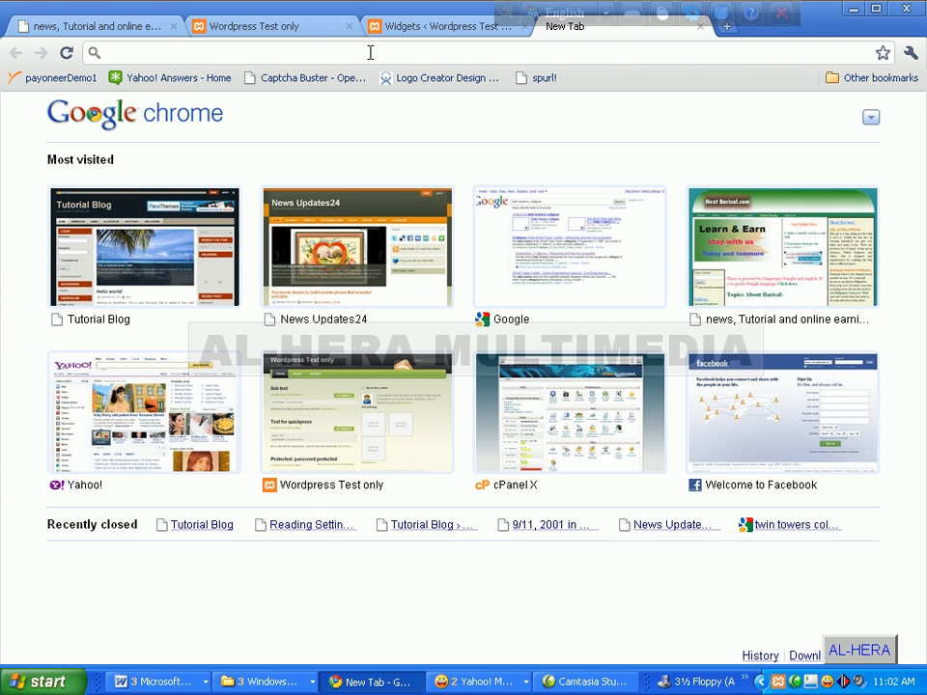
type("youtub")
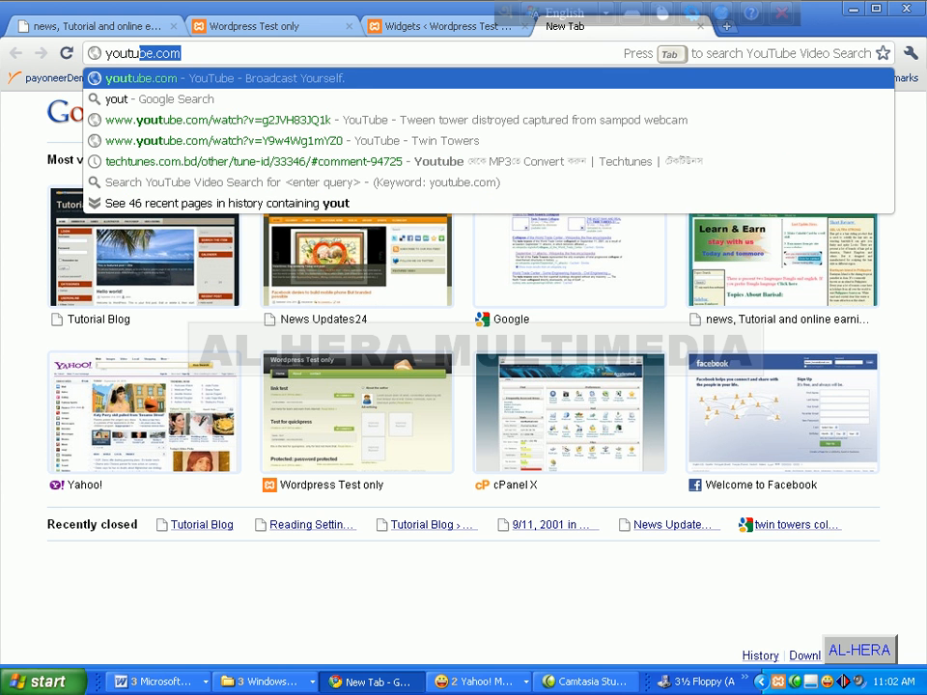
type("e")
key("Return")
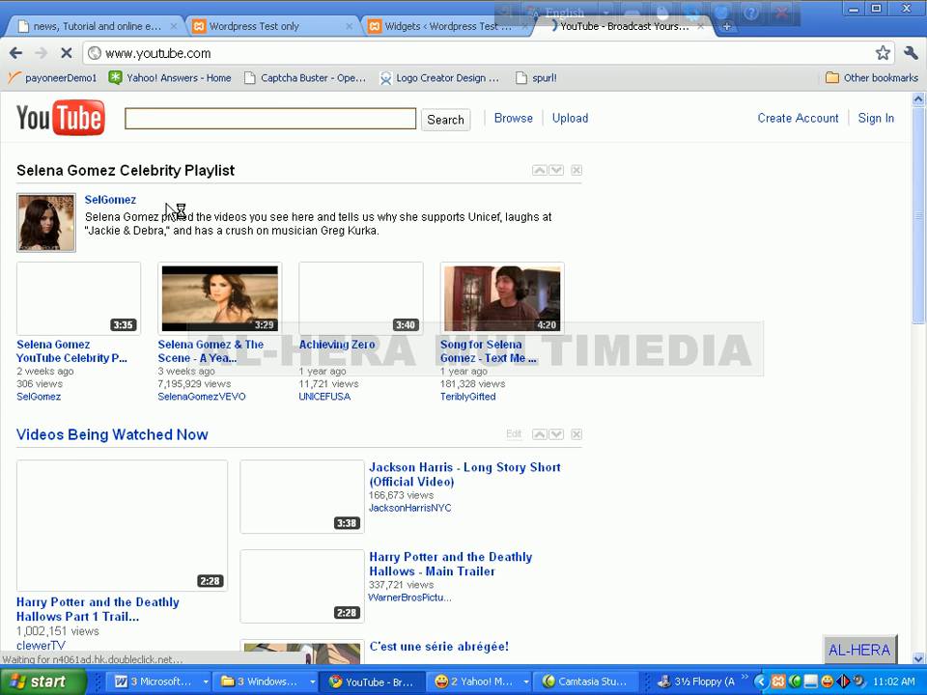
scroll(273, 262, "down", 4)
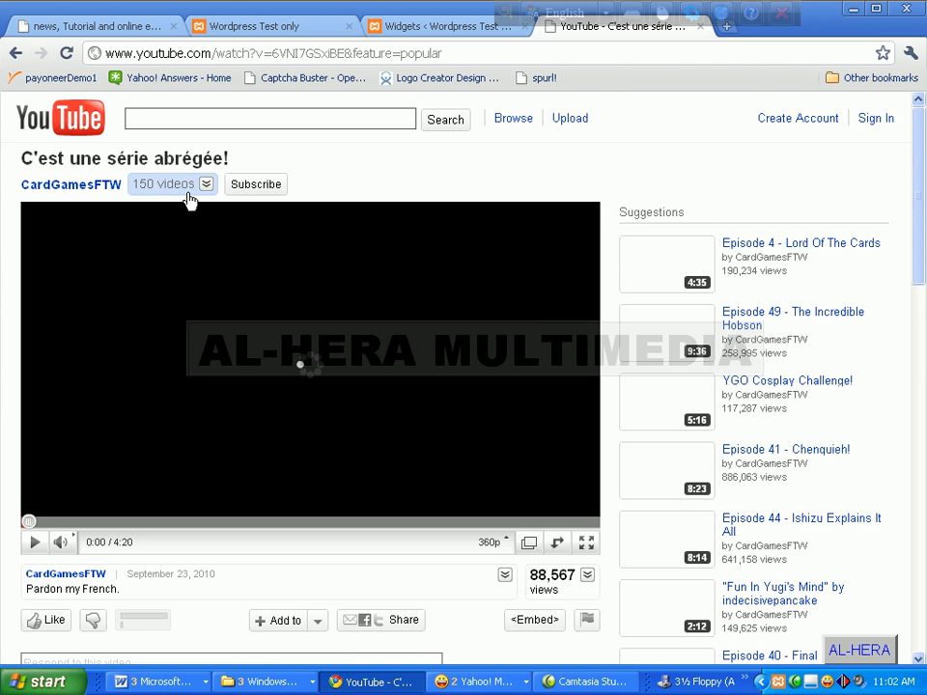
scroll(301, 214, "down", 3)
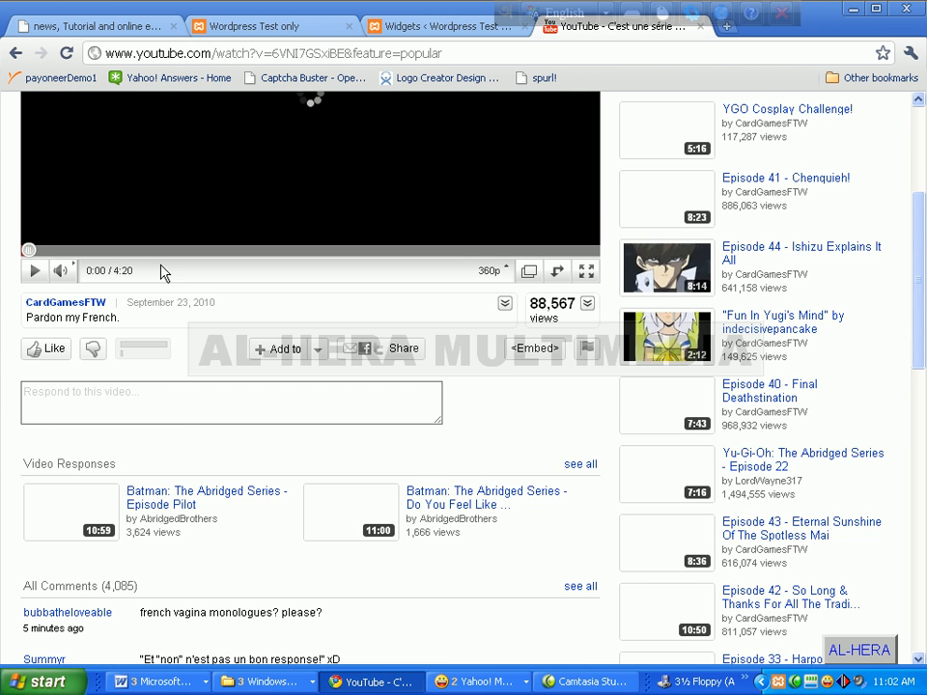
scroll(276, 248, "up", 3)
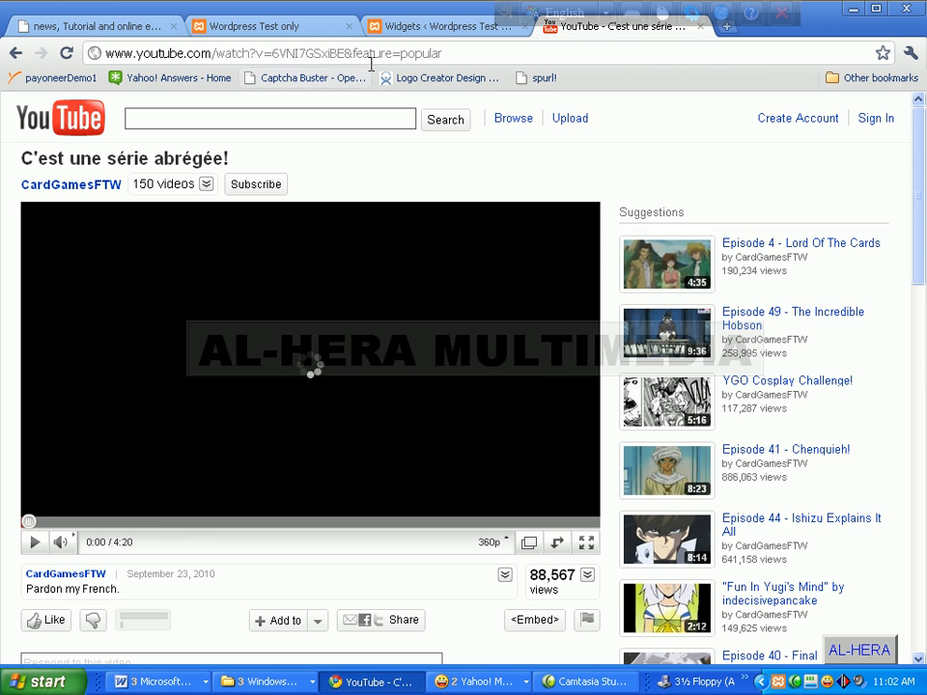
Examine the area around the Archives and calendar widgets on the site's home page
left_click(273, 30)
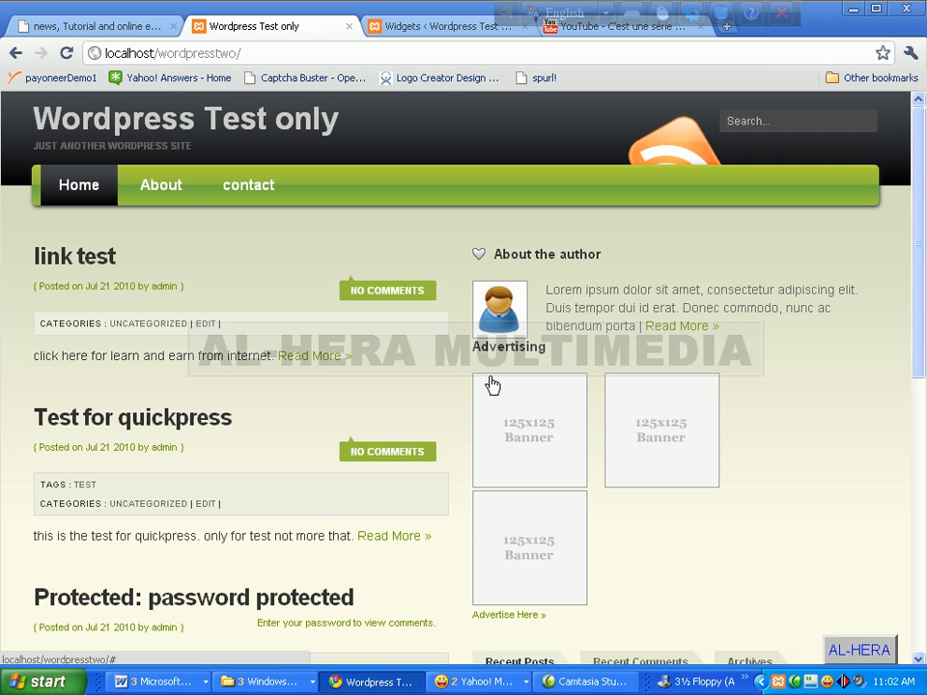
scroll(490, 385, "down", 3)
scroll(552, 508, "down", 3)
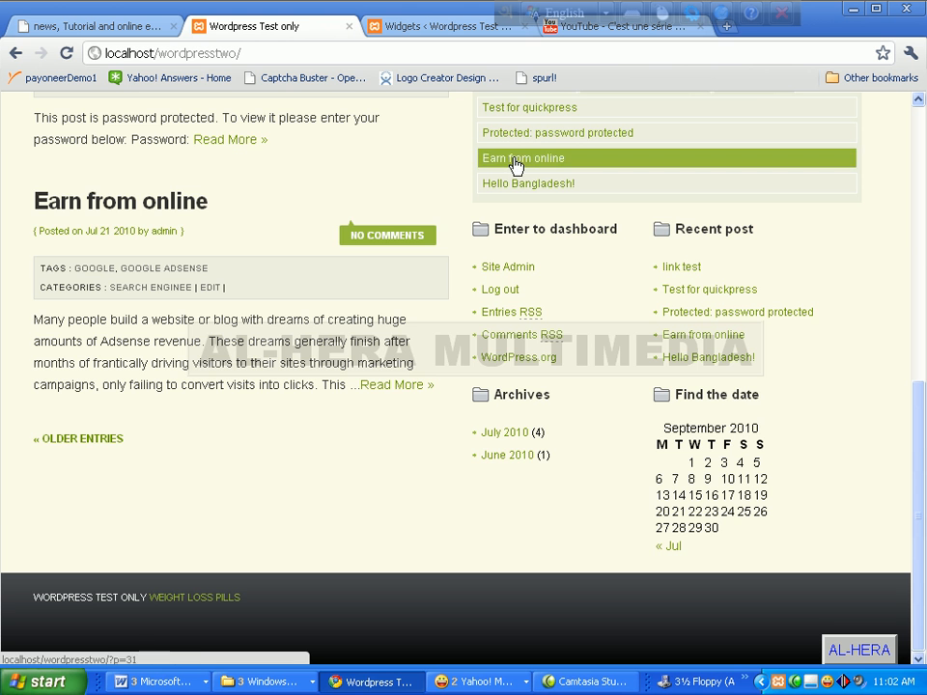
Copy the YouTube video's embed code and return to the Text widget on the Widgets page
left_click(639, 29)
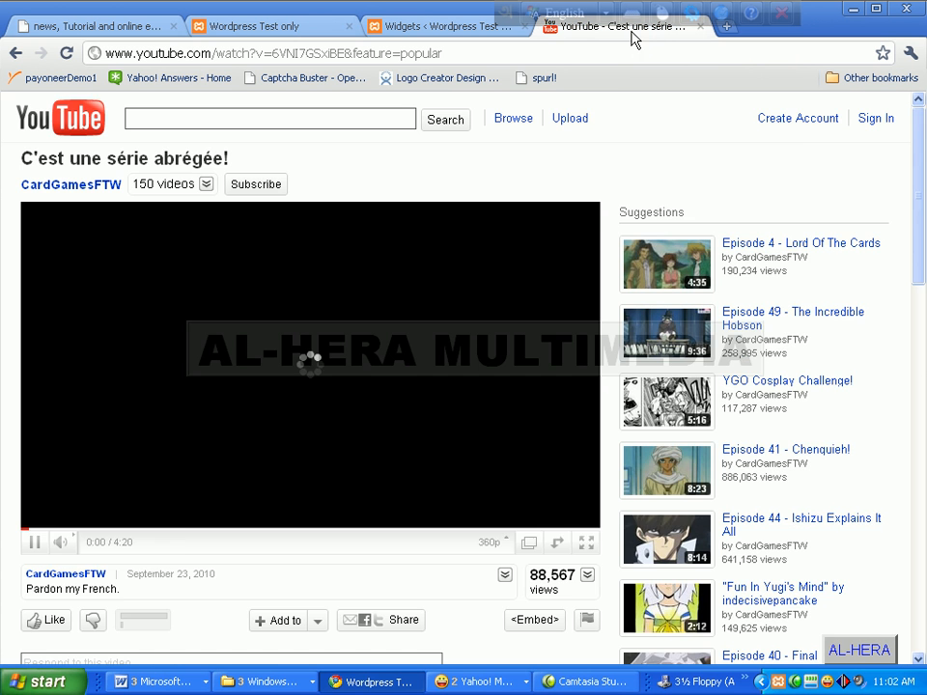
scroll(184, 552, "down", 3)
scroll(417, 387, "up", 3)
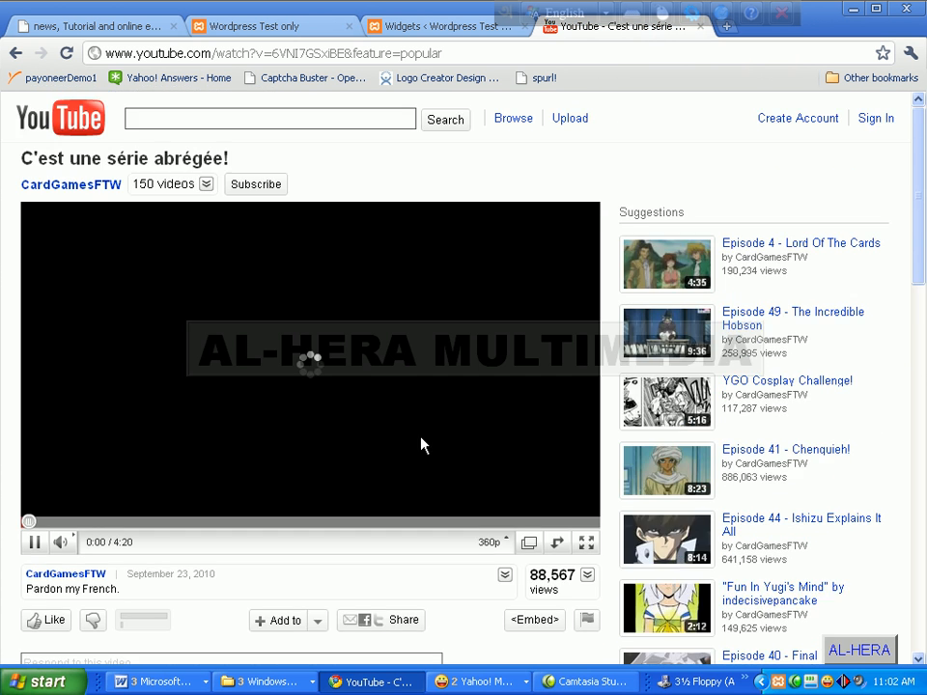
scroll(463, 479, "down", 2)
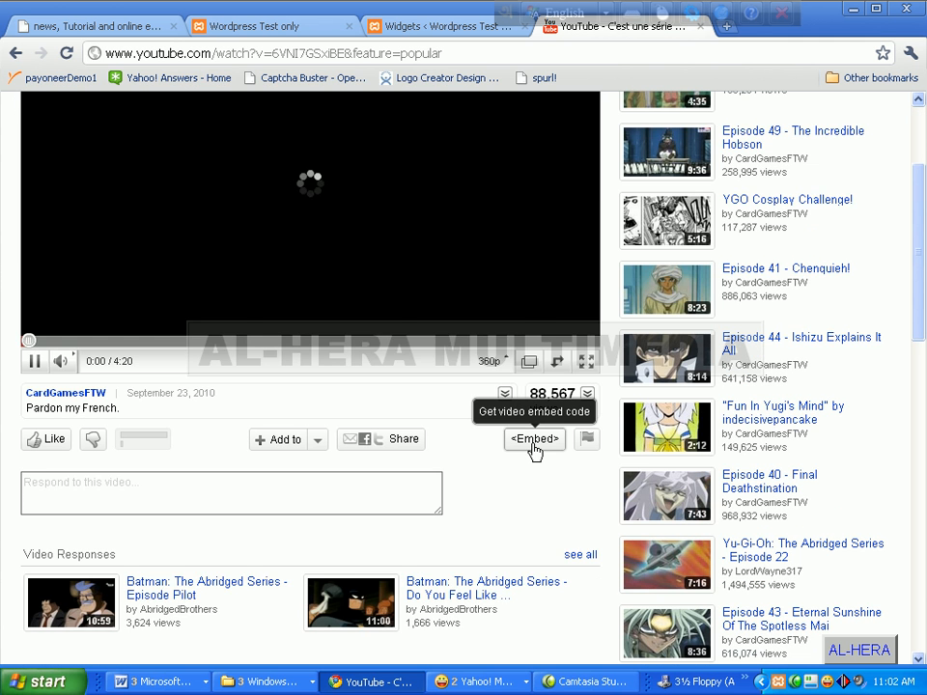
left_click(533, 439)
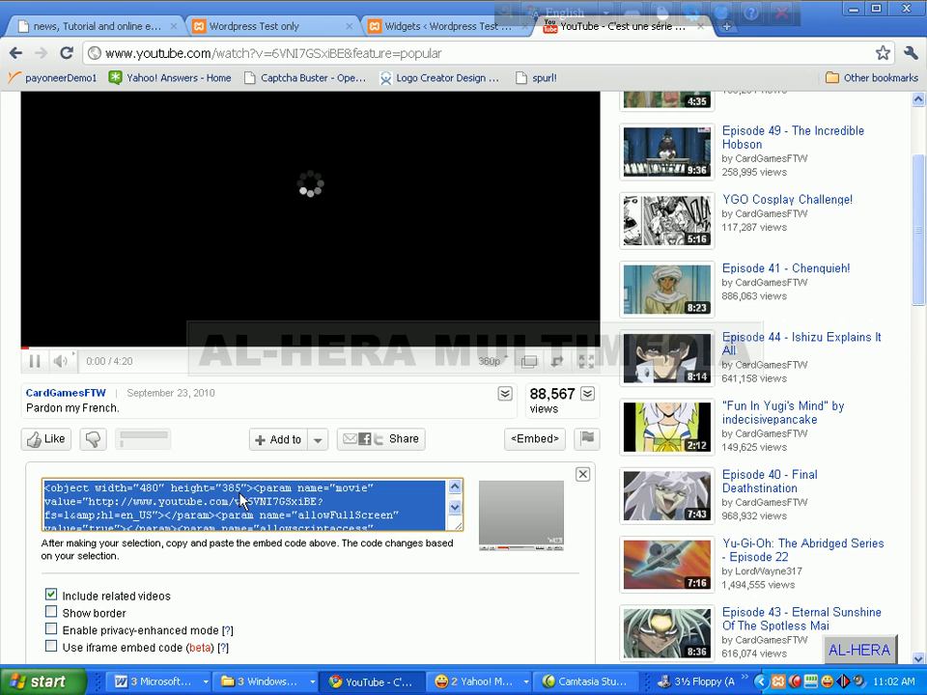
right_click(249, 502)
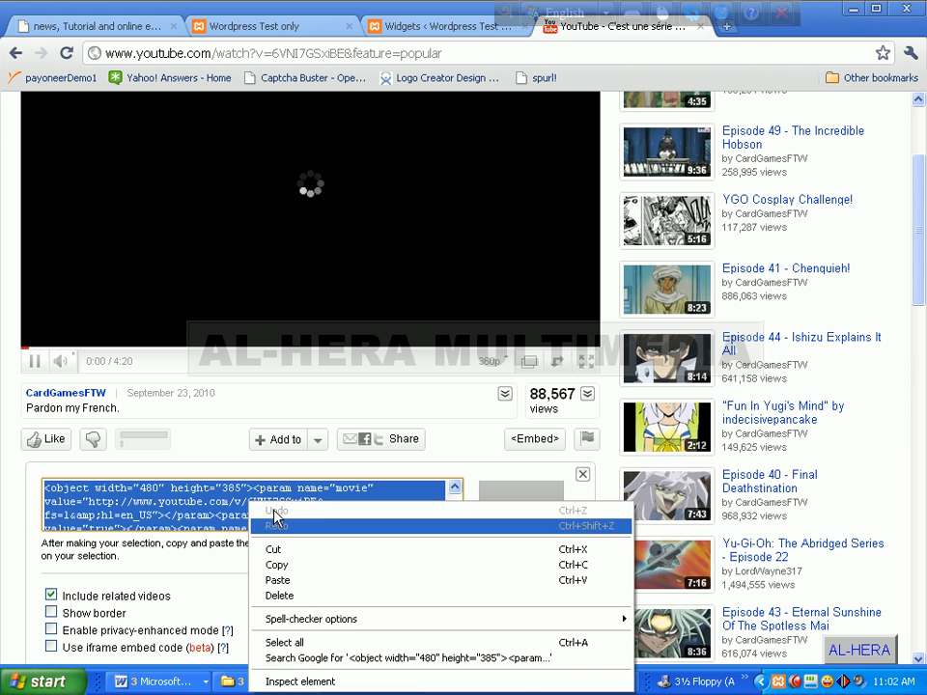
left_click(289, 568)
left_click(405, 28)
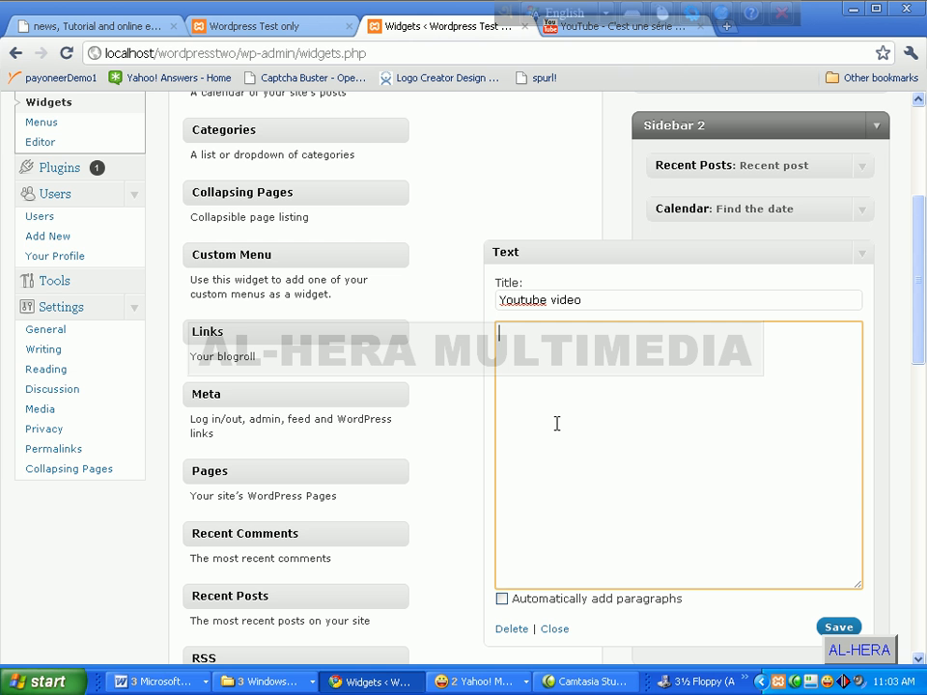
Paste the copied embed code into the Text widget's content and close the YouTube page
key("ctrl+v")
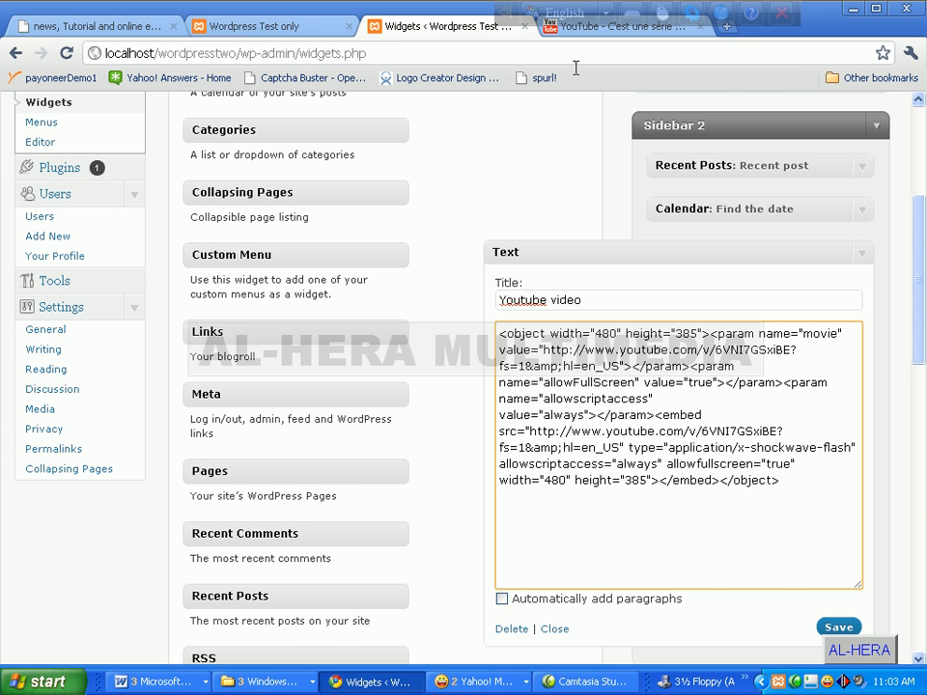
left_click(594, 31)
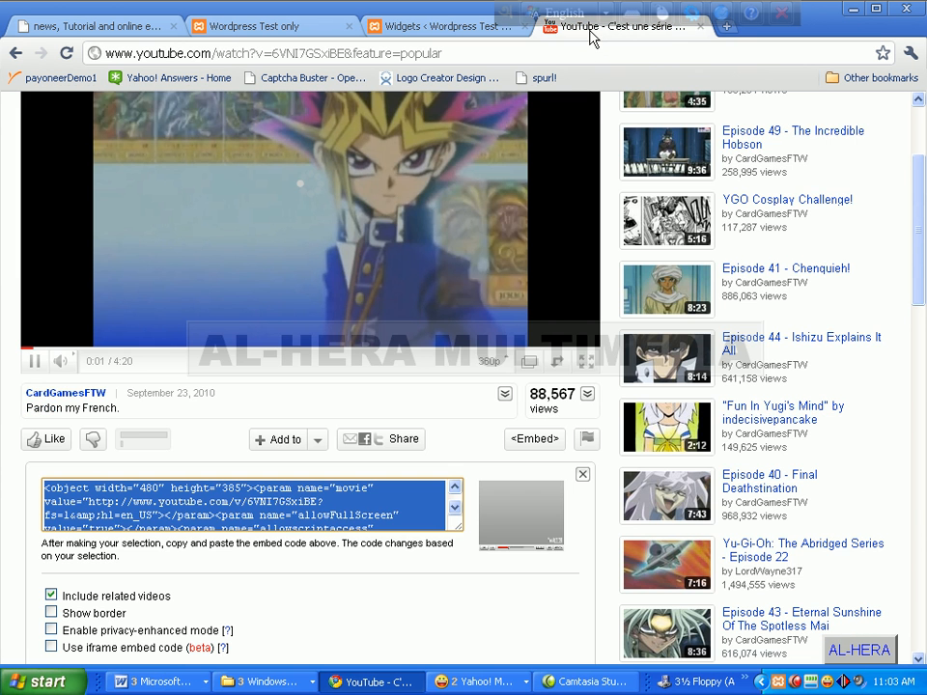
left_click(700, 28)
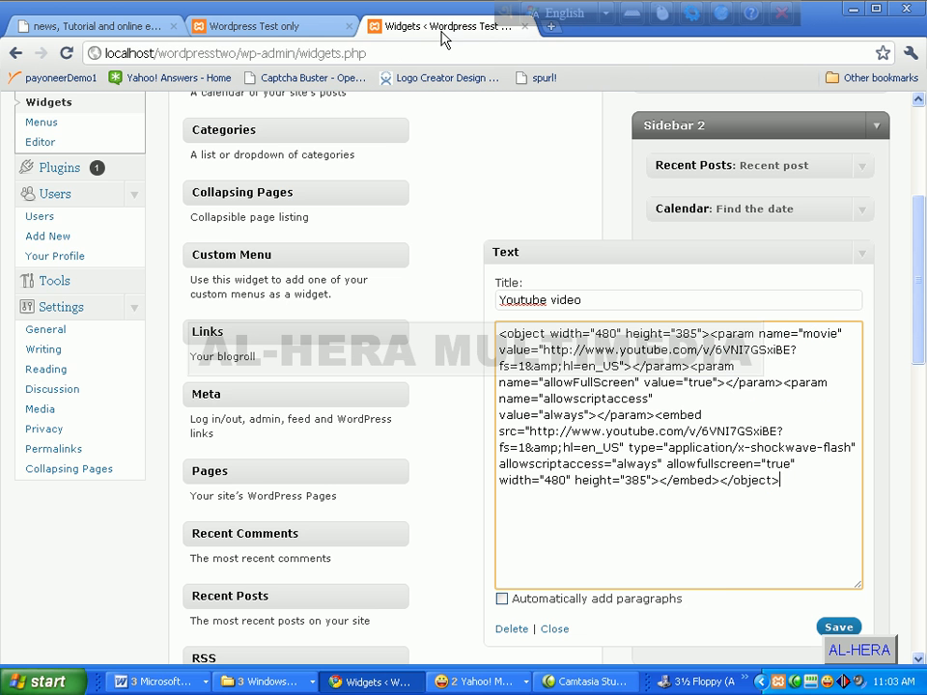
Set the object tag's width to 180 and height to 100 in the widget's embed code
scroll(695, 503, "up", 2)
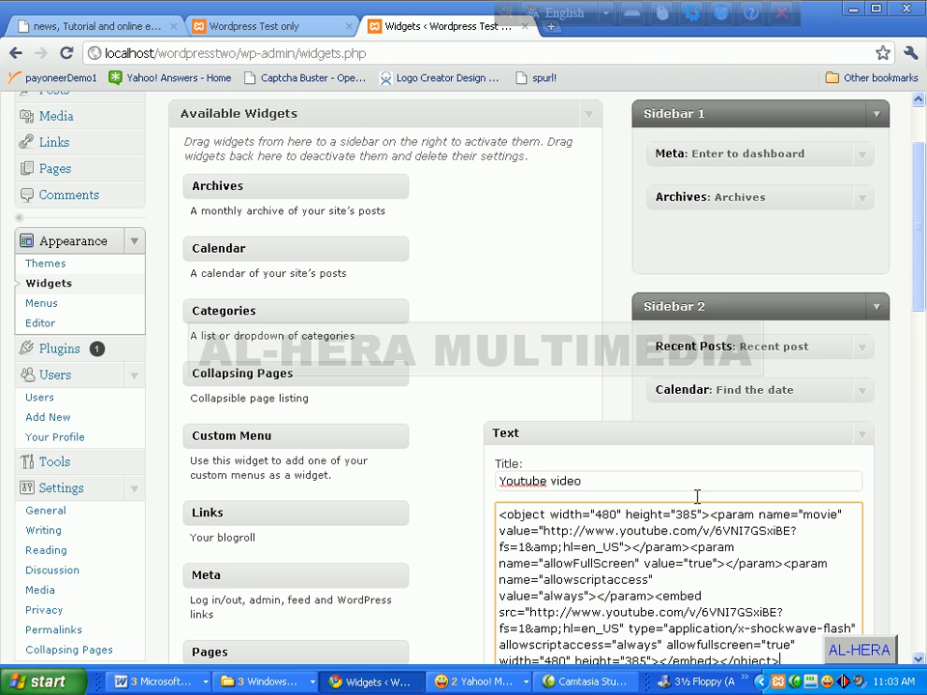
scroll(693, 501, "down", 1)
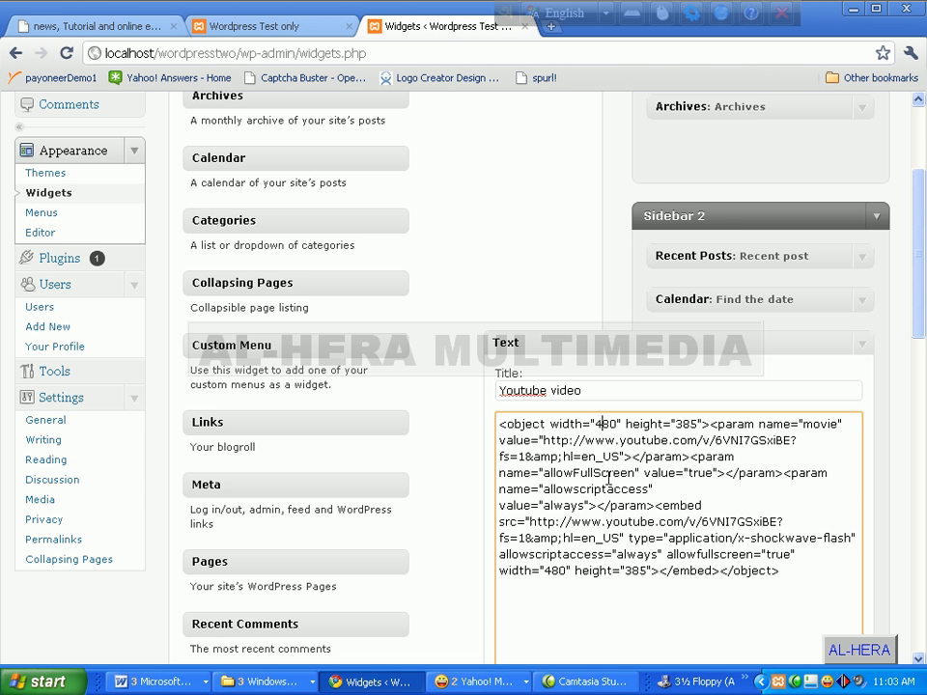
key("BackSpace")
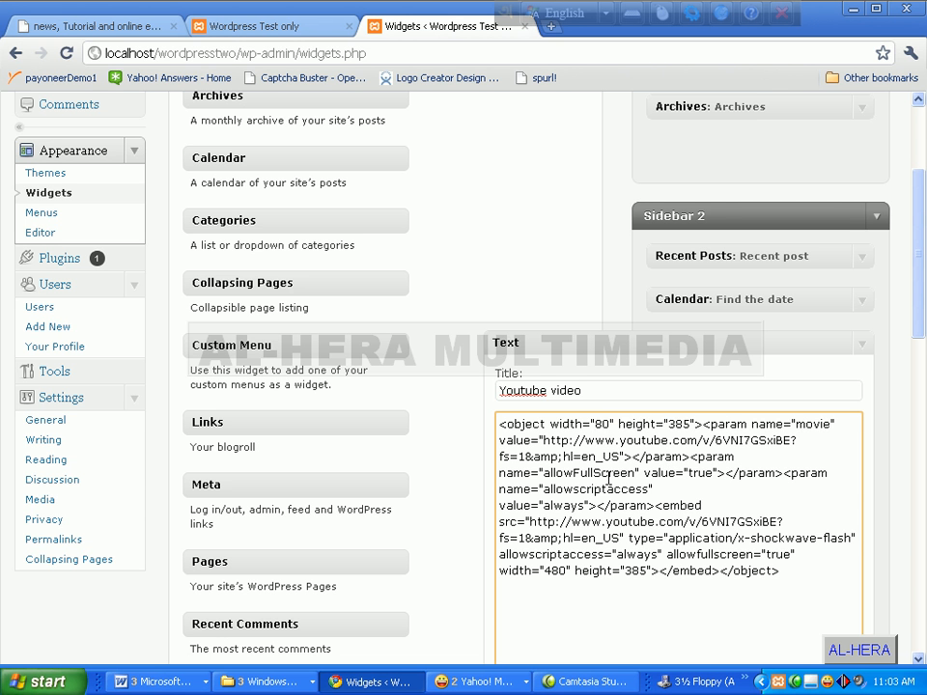
type("1")
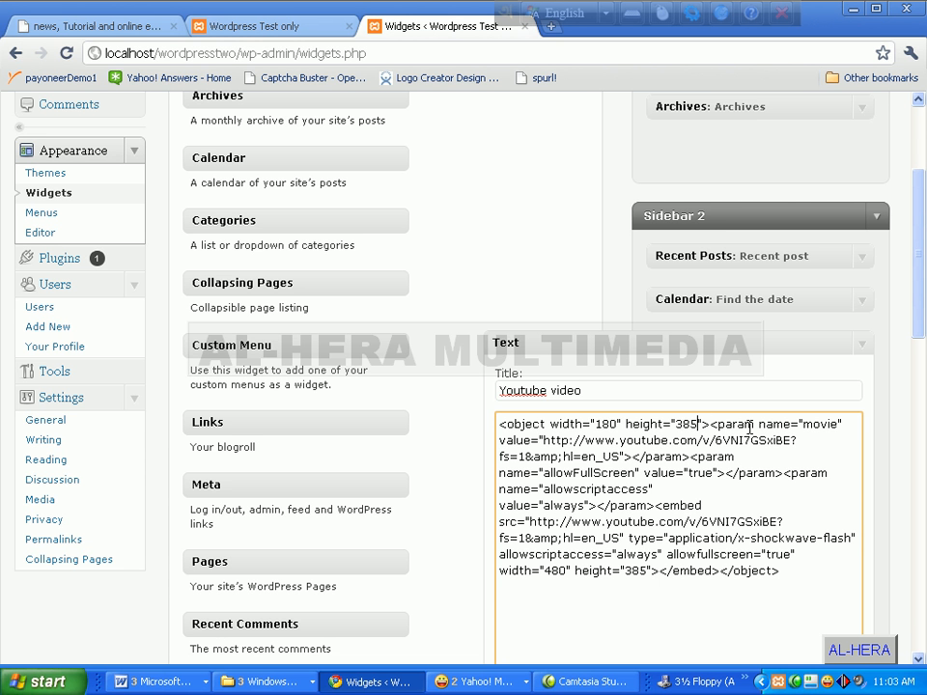
key("BackSpace")
key("BackSpace")
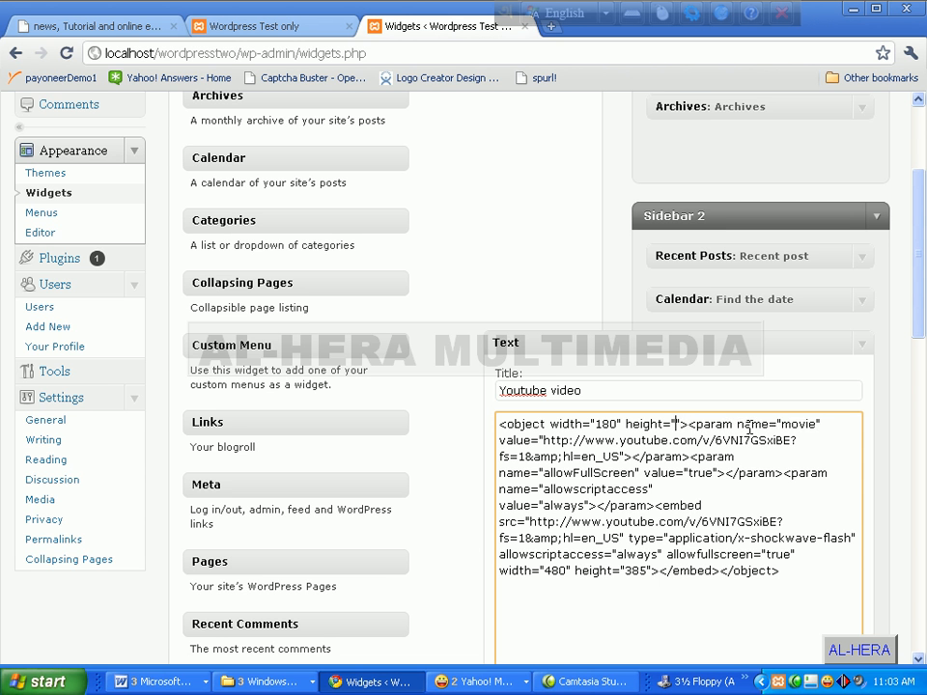
key("BackSpace")
type("100")
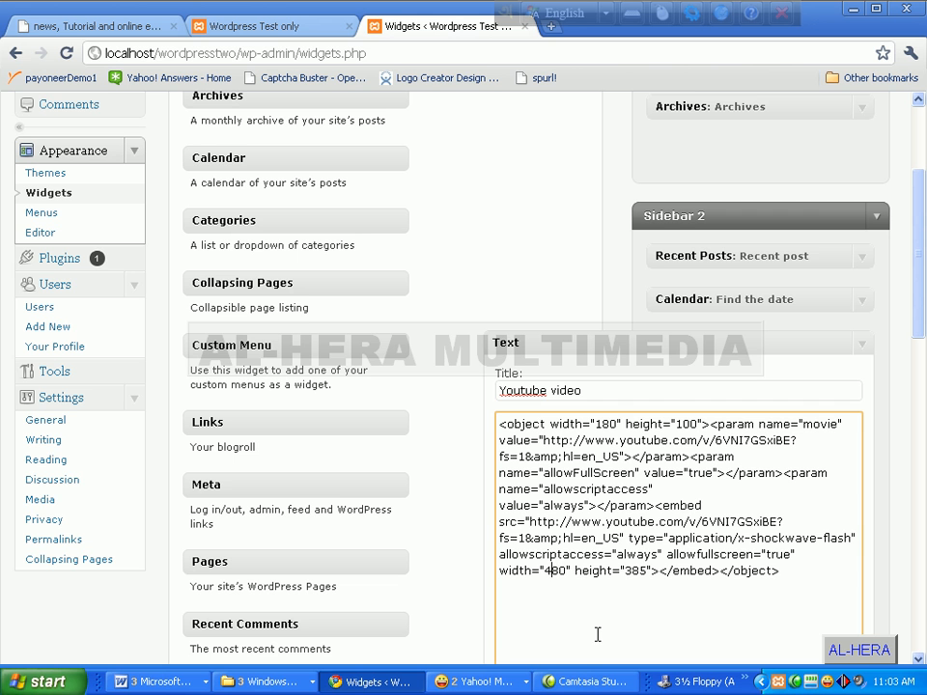
Set the embed tag's width to 180 and height to 100, and save the Text widget
key("BackSpace")
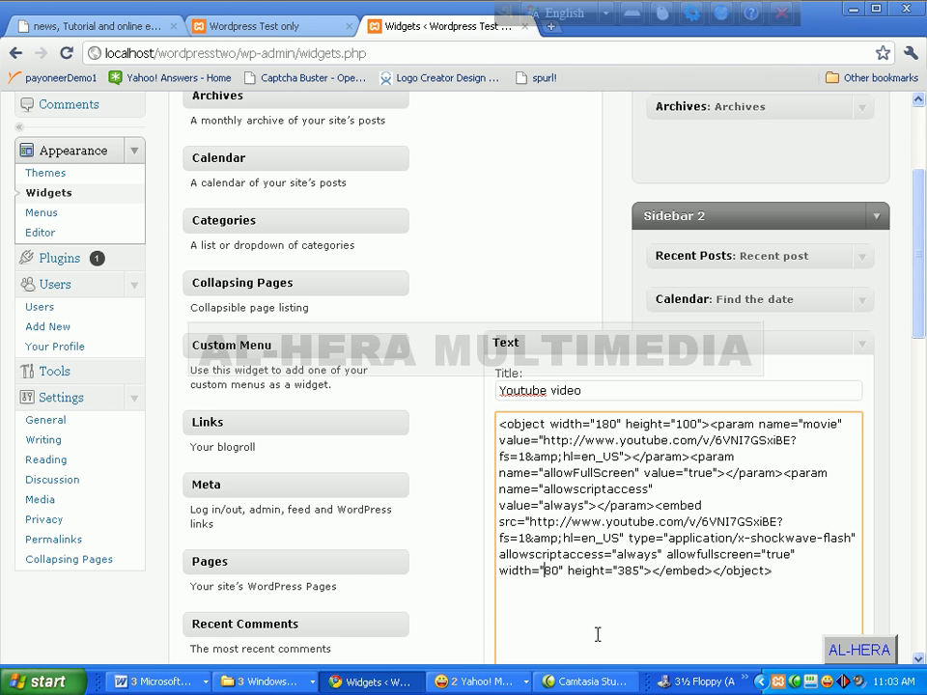
type("1")
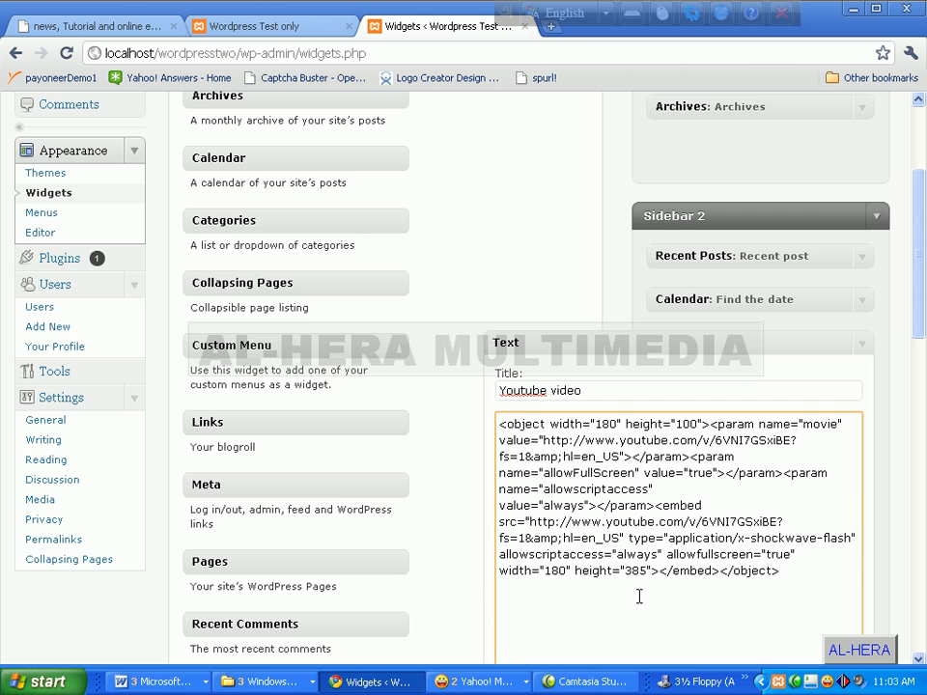
key("BackSpace")
key("BackSpace")
key("BackSpace")
type("00")
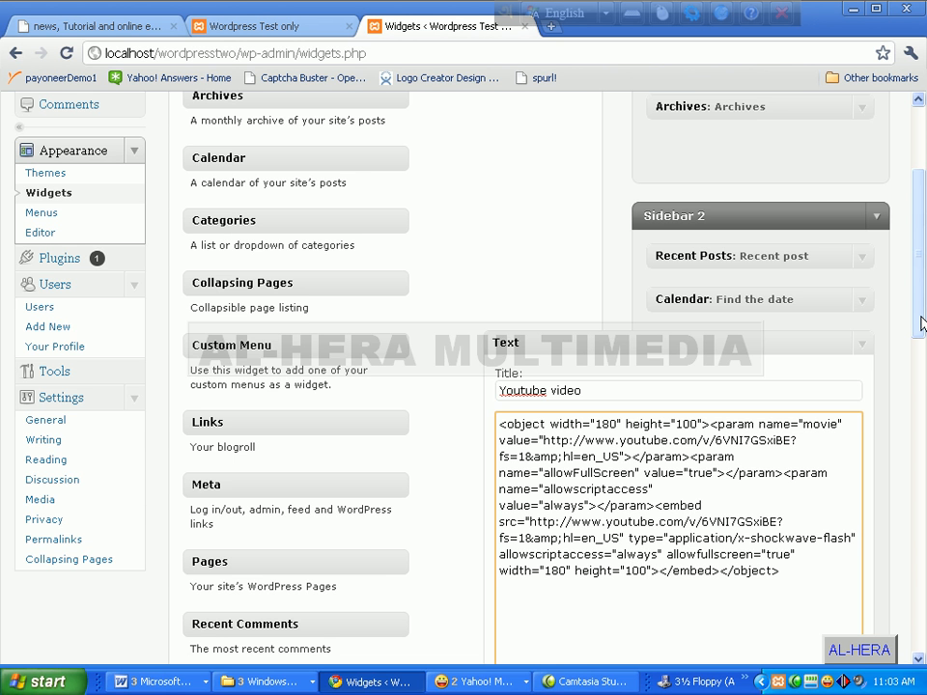
left_click_drag(919, 314, 918, 380)
left_click(840, 511)
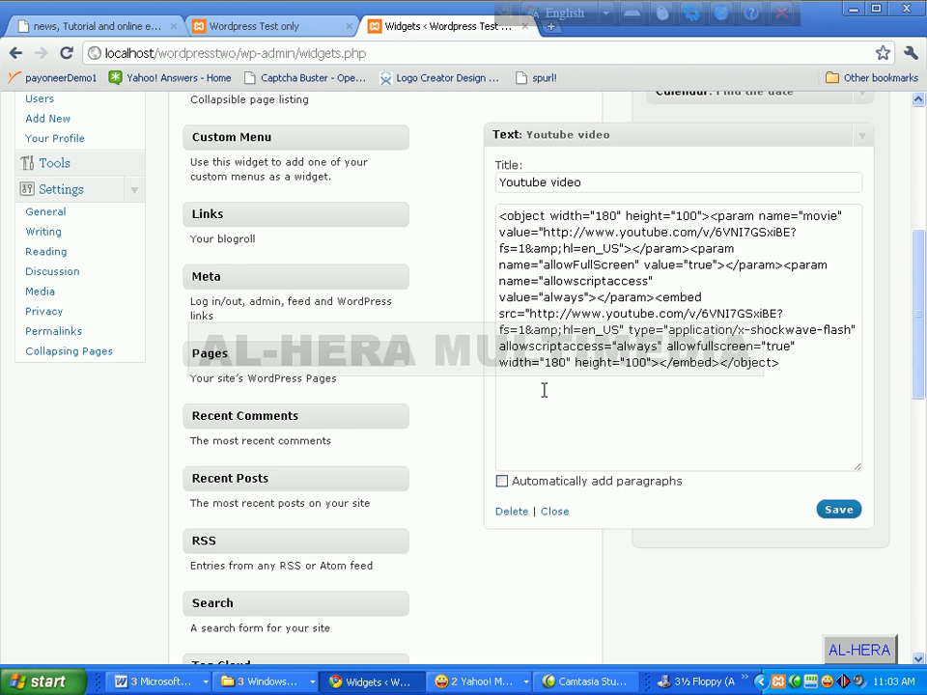
Reload the site's home page and check the Youtube video widget below the calendar
left_click(280, 29)
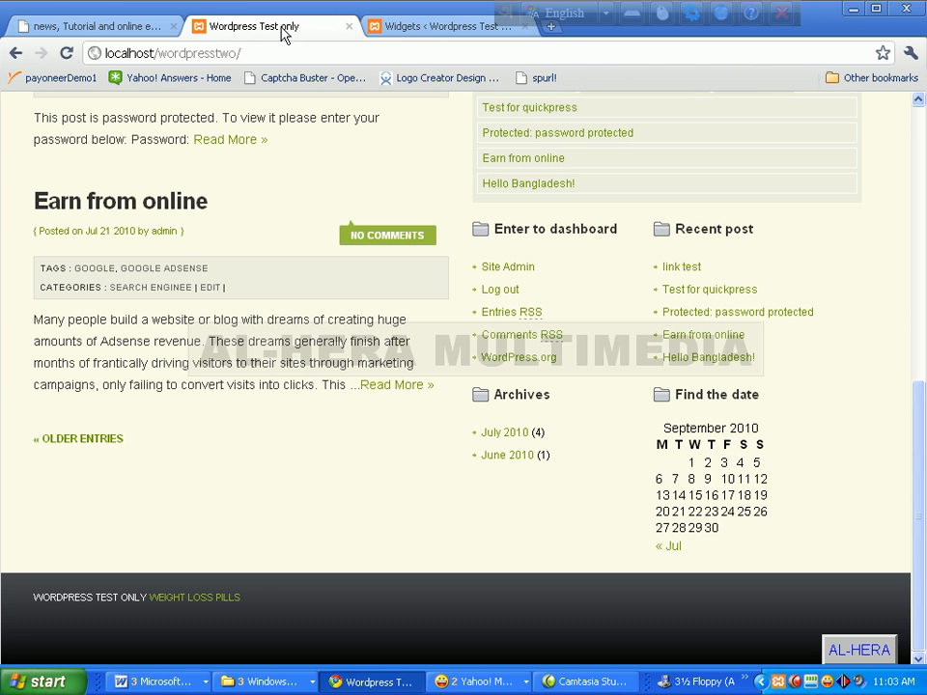
left_click(67, 53)
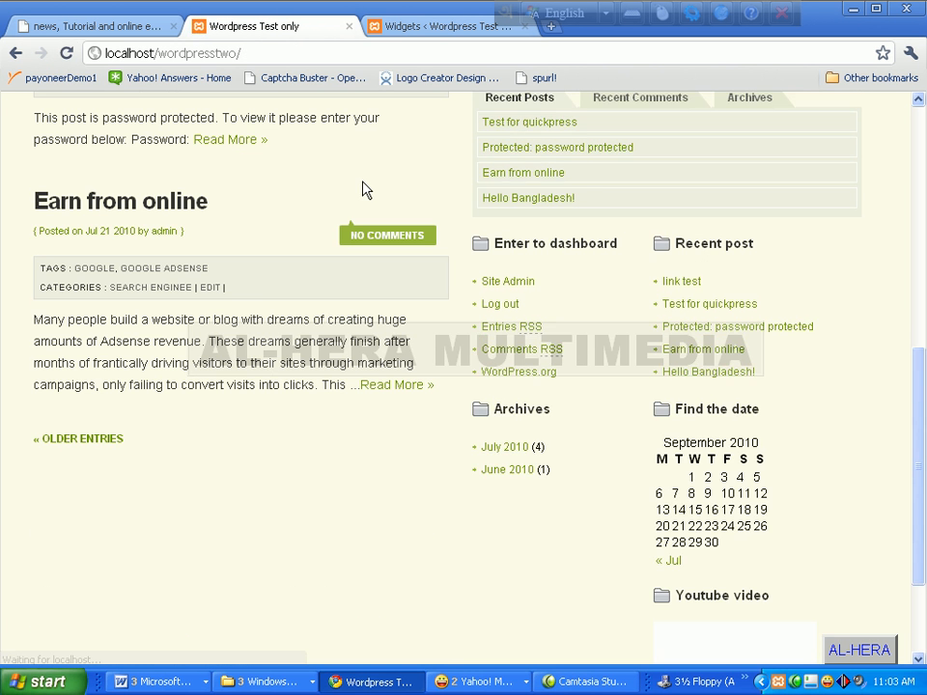
scroll(793, 442, "down", 3)
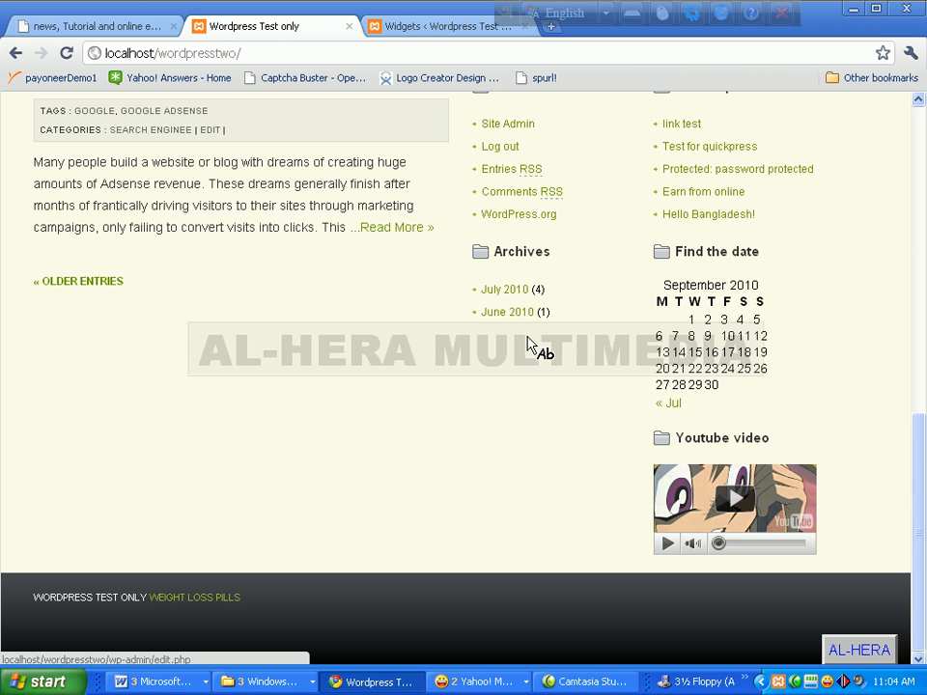
Collapse the Youtube video widget on the Widgets page and move it to Sidebar 1, between Meta and Archives
left_click(405, 26)
scroll(628, 307, "up", 2)
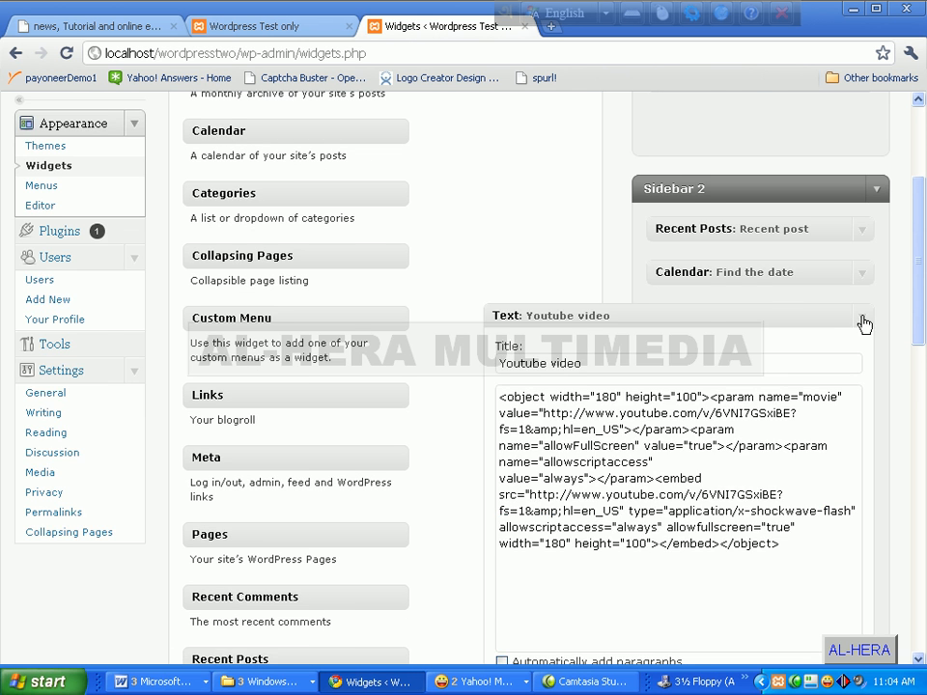
left_click(863, 315)
scroll(728, 309, "up", 2)
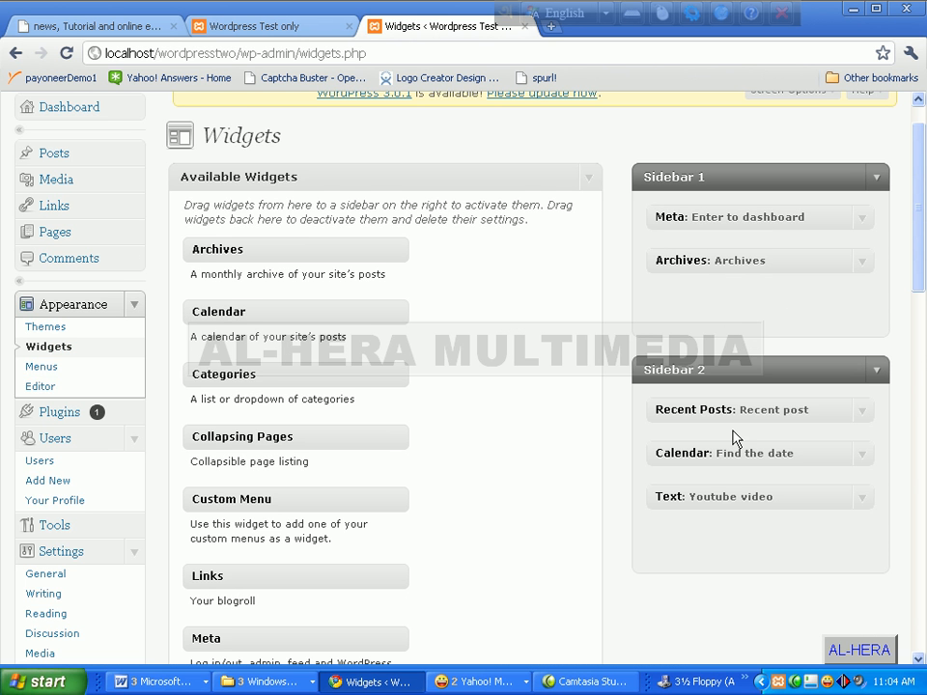
left_click_drag(705, 495, 703, 291)
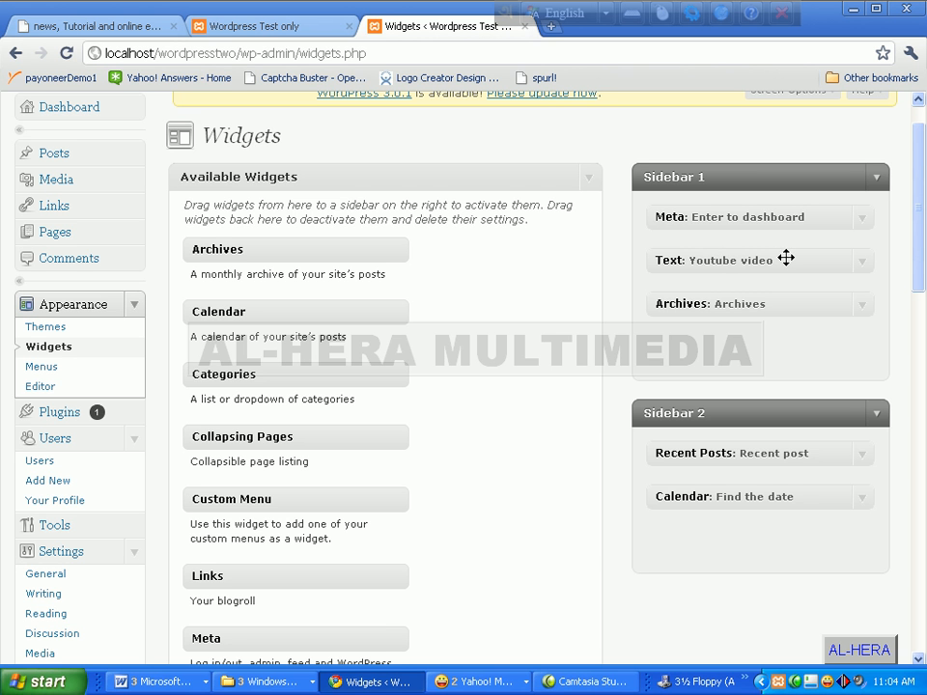
Open the moved Youtube video widget and set both height values in its embed code to 120
left_click(861, 263)
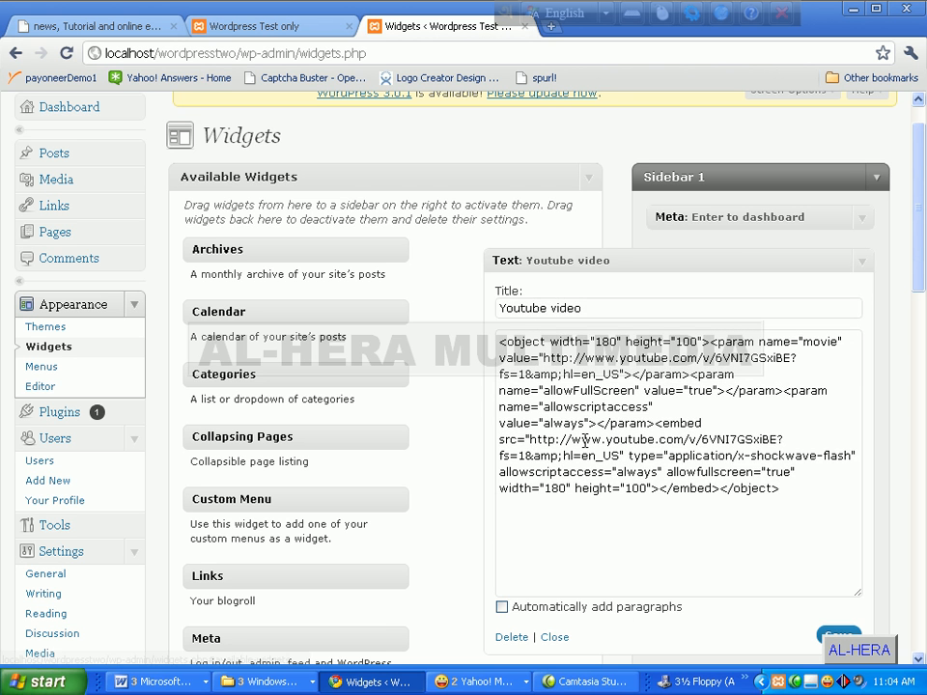
scroll(647, 508, "up", 1)
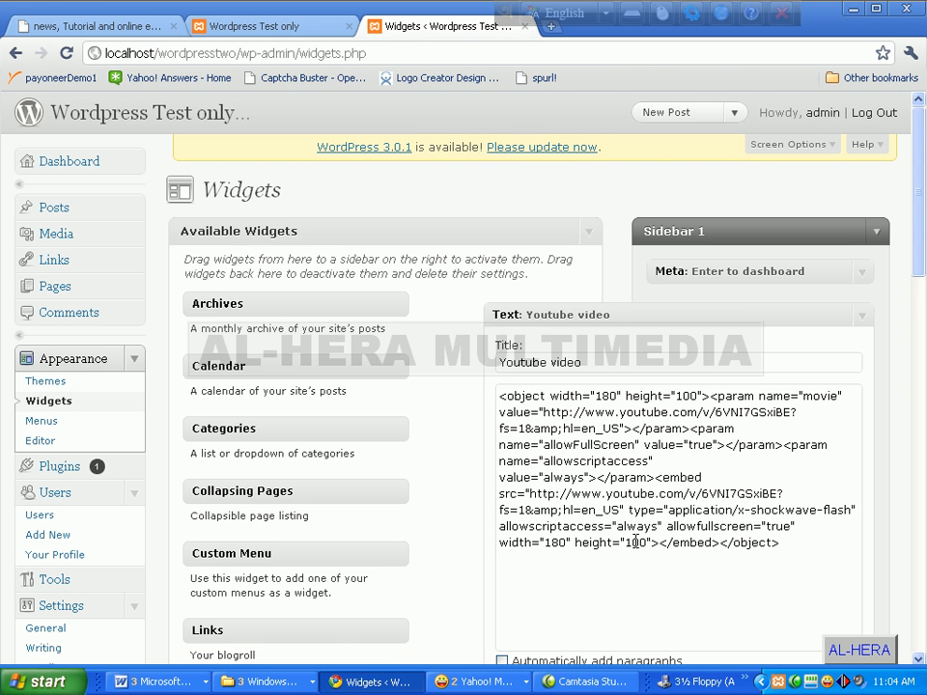
left_click(636, 544)
key("BackSpace")
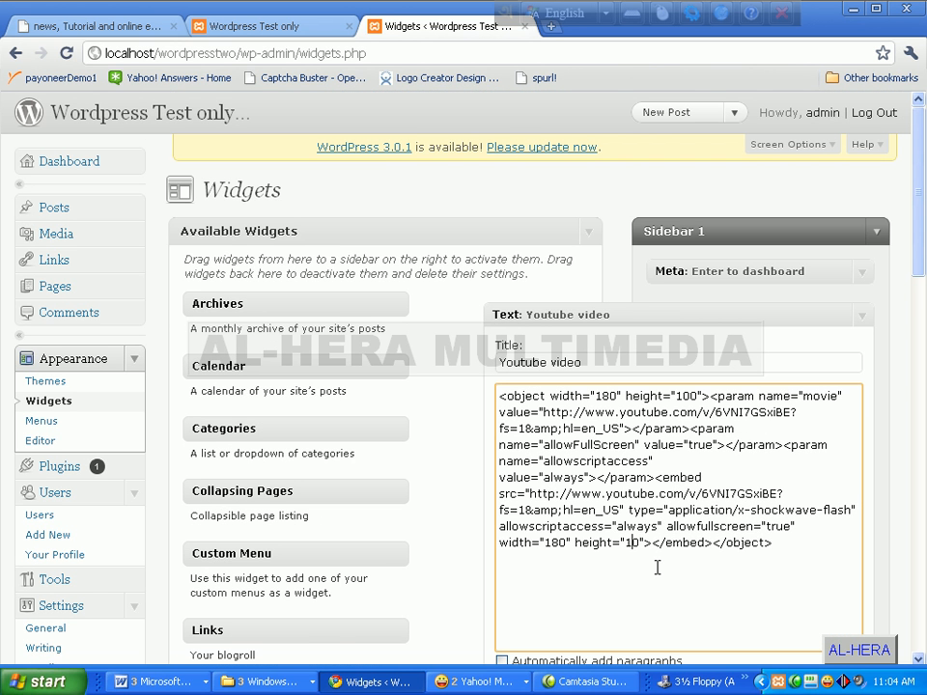
type("2")
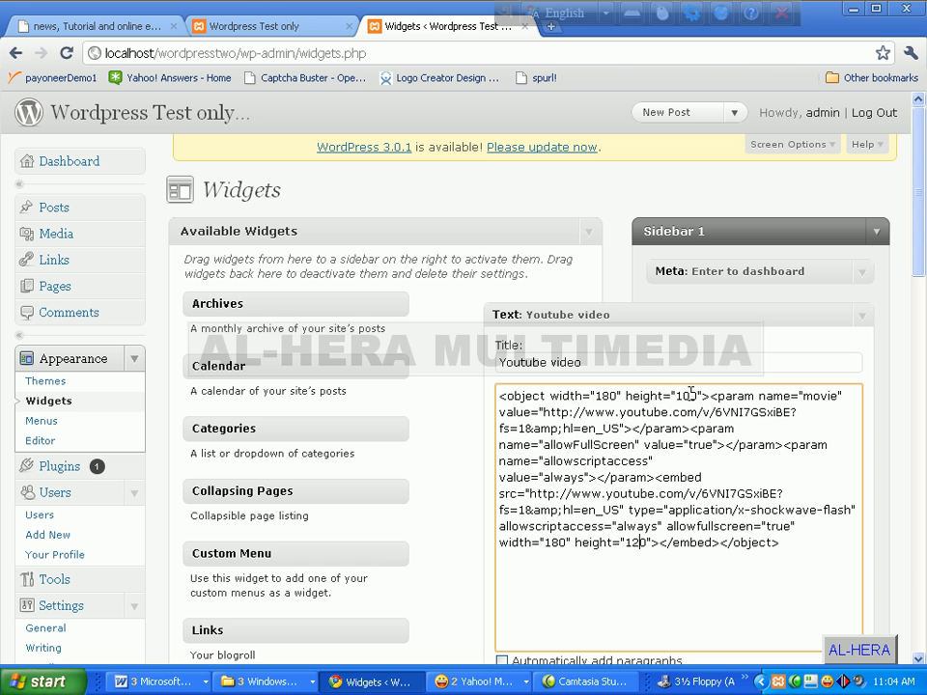
key("BackSpace")
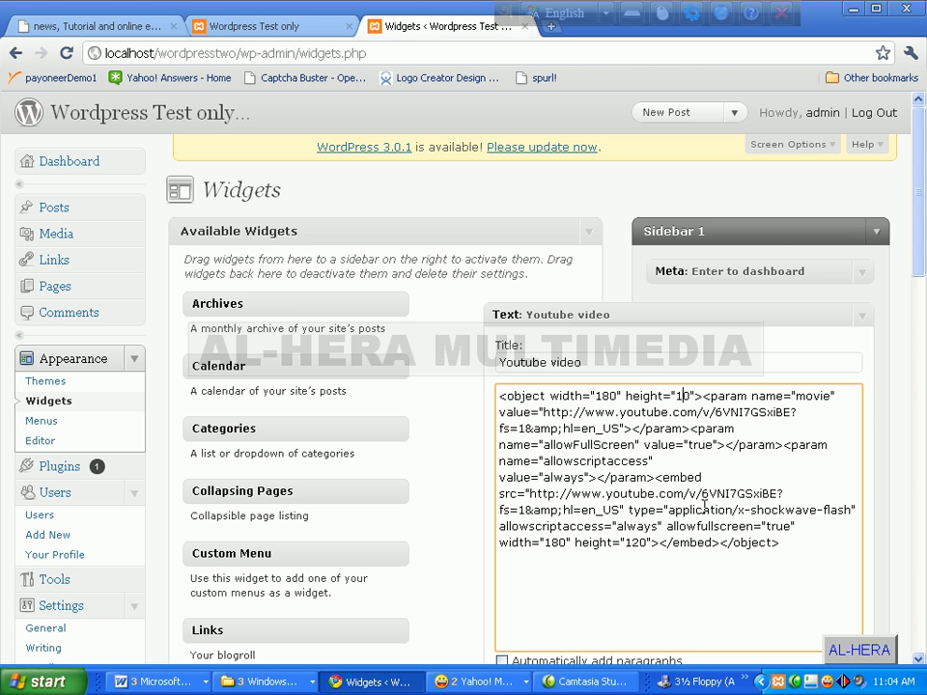
type("2")
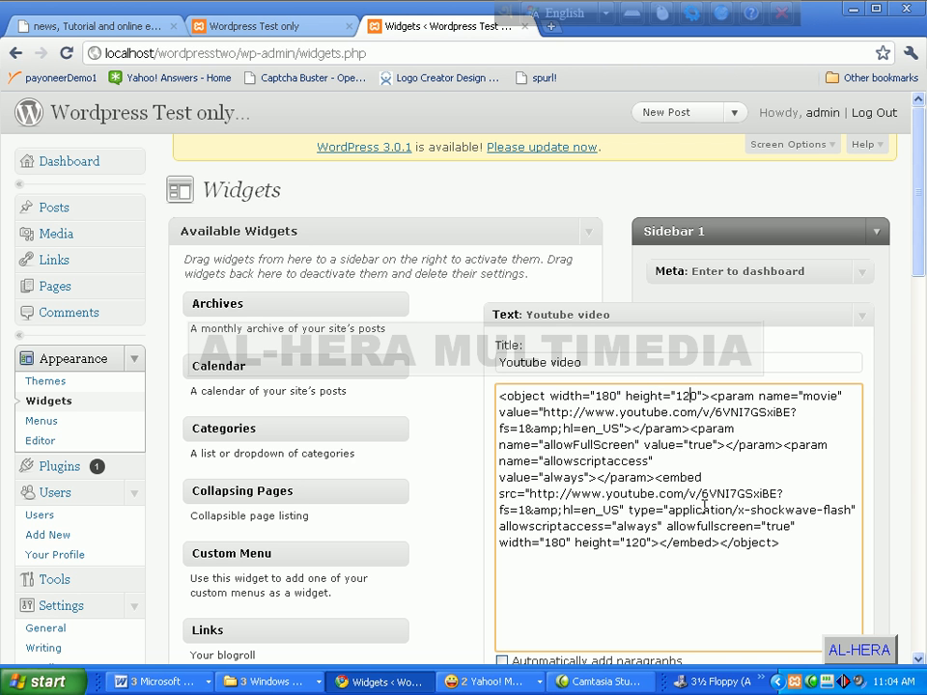
Set both width values in the embed code to 200 and save the Youtube video widget
left_click(609, 396)
key("BackSpace")
key("BackSpace")
type("20")
key("BackSpace")
key("BackSpace")
type("20")
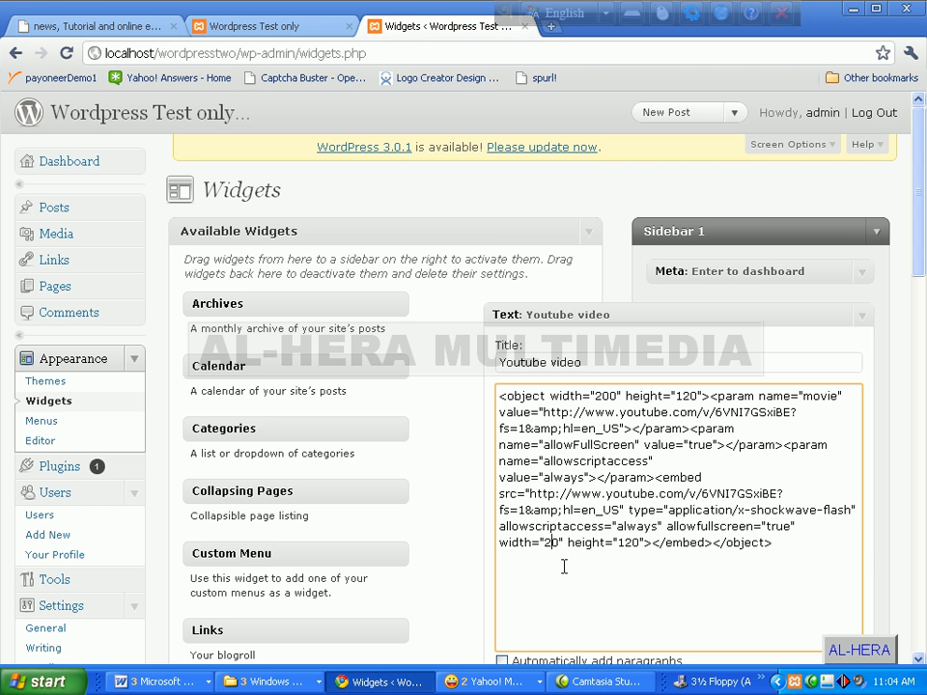
type("0")
scroll(901, 387, "down", 3)
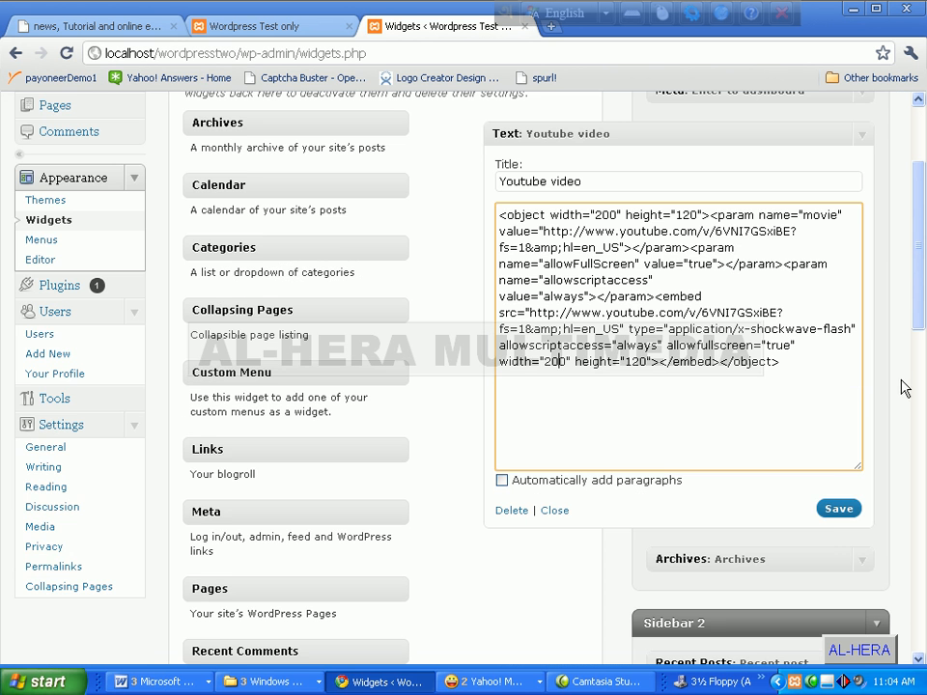
left_click(837, 516)
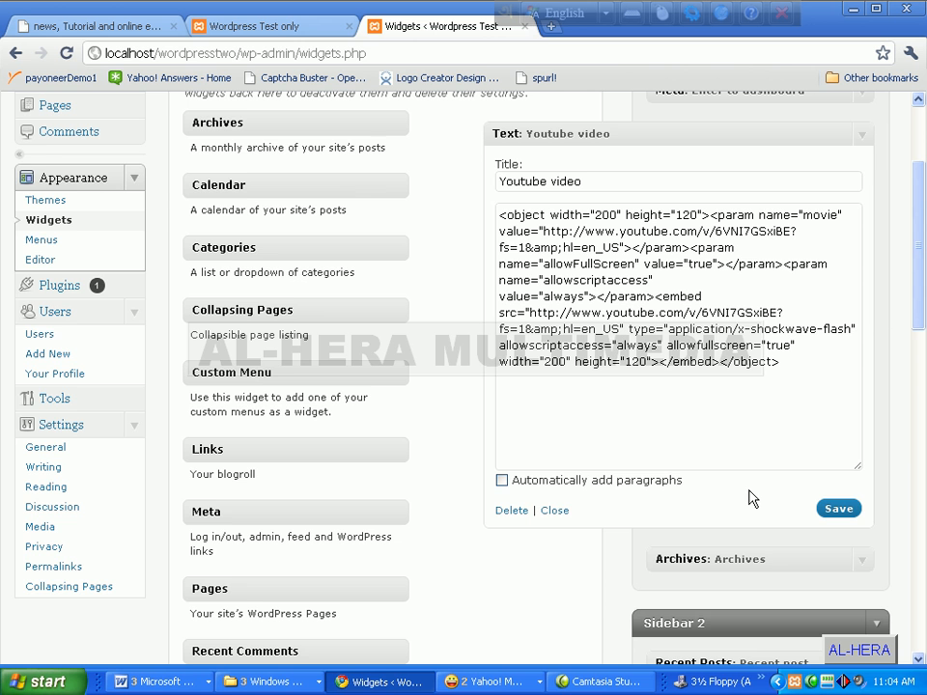
Reload the site's home page and examine the Youtube video widget's new position and size in the sidebar
left_click(279, 27)
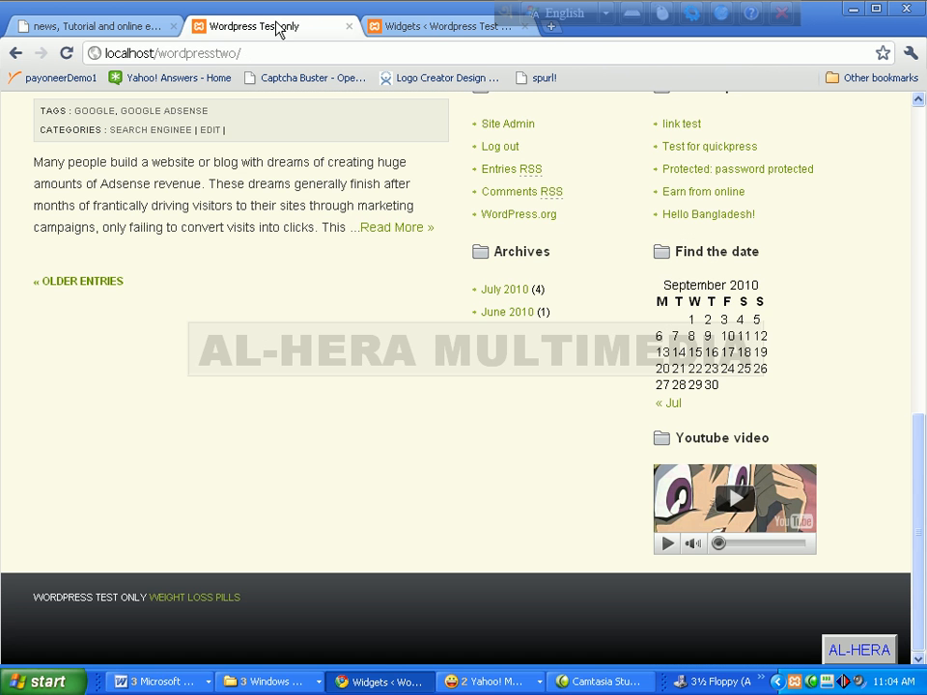
left_click(66, 54)
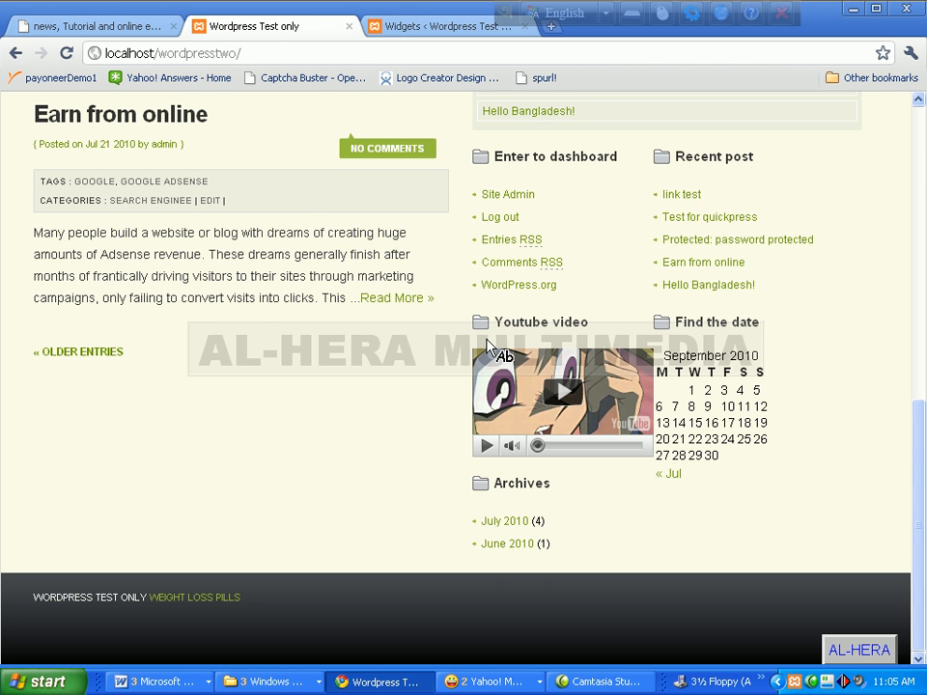
scroll(664, 355, "up", 4)
scroll(682, 445, "down", 4)
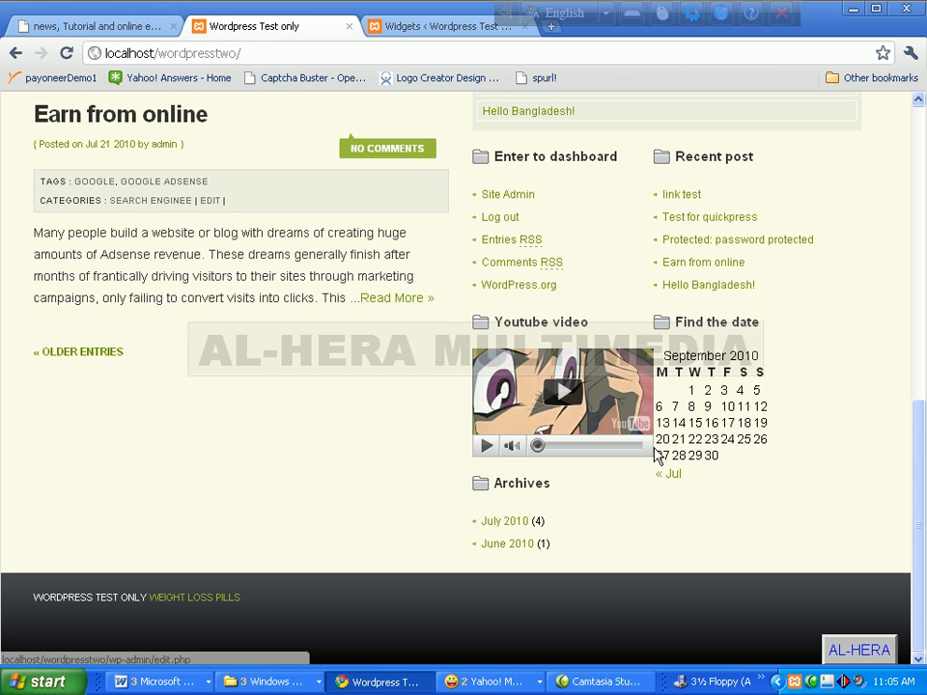